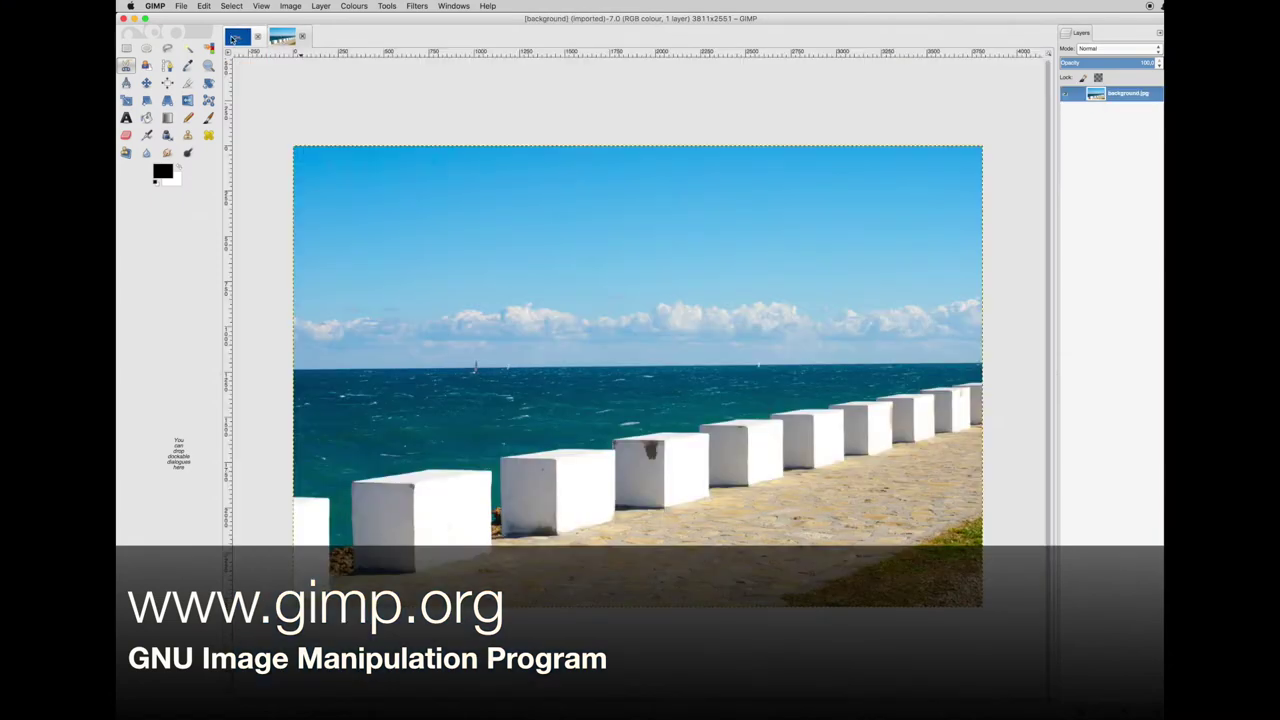
- Make the seagull photo the active image instead of the promenade photo
{"action": "left_click", "coordinate": [233, 38]}
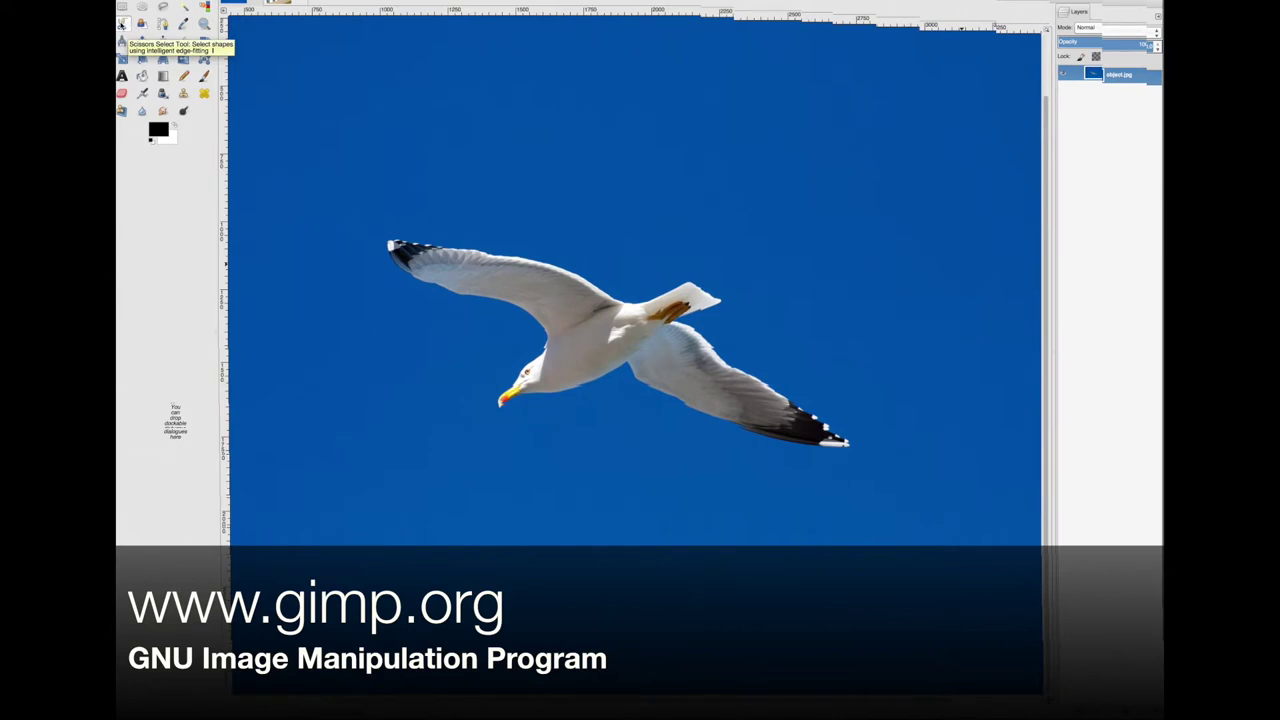
- With Scissors Select, zoom in and place outline points from the upper wingtip along the wing's top edge
{"action": "left_click", "coordinate": [121, 24]}
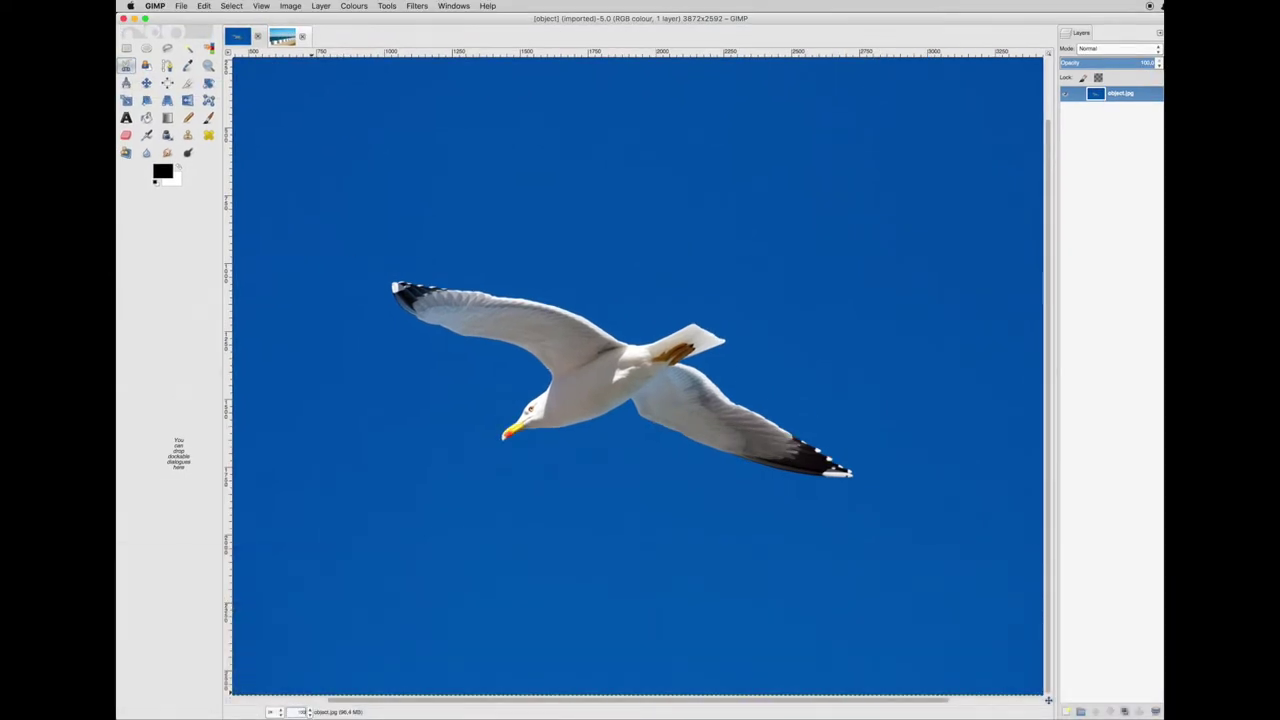
{"action": "scroll", "coordinate": [314, 380], "scroll_direction": "up", "scroll_amount": 1}
{"action": "scroll", "coordinate": [314, 380], "scroll_direction": "up", "scroll_amount": 1}
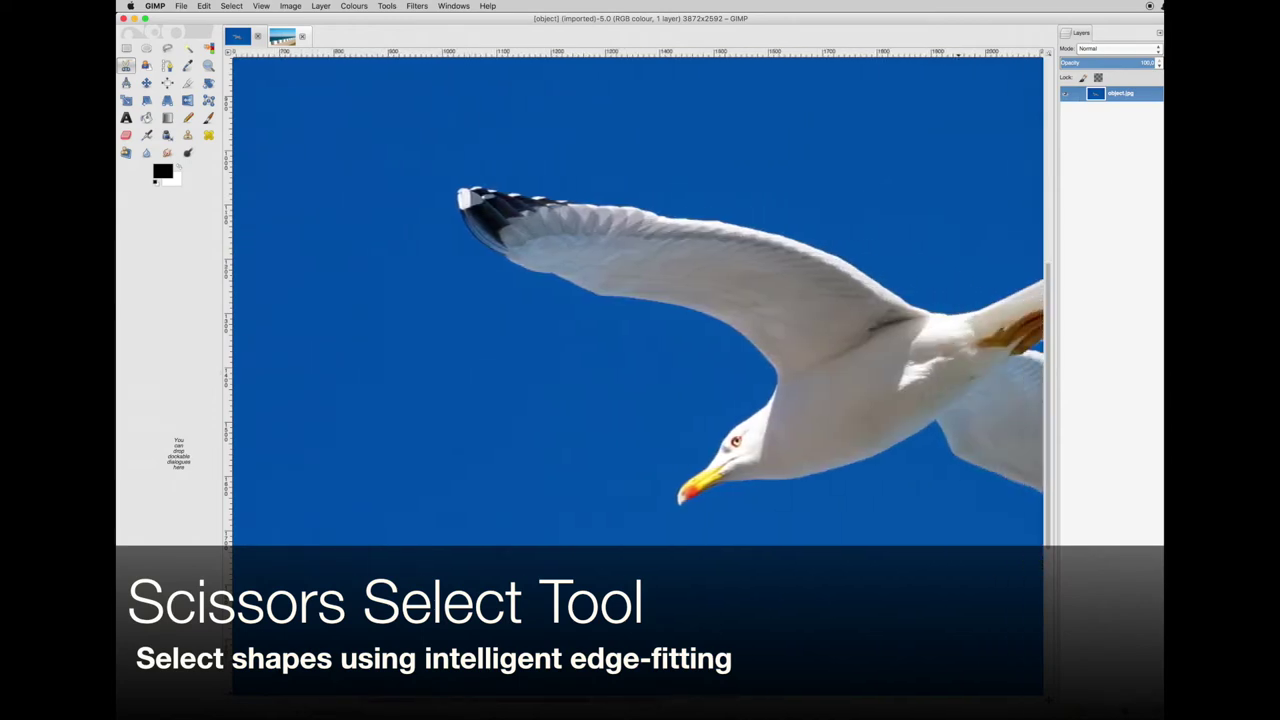
{"action": "scroll", "coordinate": [451, 449], "scroll_direction": "right", "scroll_amount": 2}
{"action": "scroll", "coordinate": [451, 449], "scroll_direction": "down", "scroll_amount": 2}
{"action": "scroll", "coordinate": [451, 449], "scroll_direction": "up", "scroll_amount": 4}
{"action": "scroll", "coordinate": [445, 380], "scroll_direction": "down", "scroll_amount": 5}
{"action": "scroll", "coordinate": [440, 318], "scroll_direction": "up", "scroll_amount": 5}
{"action": "left_click", "coordinate": [396, 319]}
{"action": "left_click", "coordinate": [415, 322]}
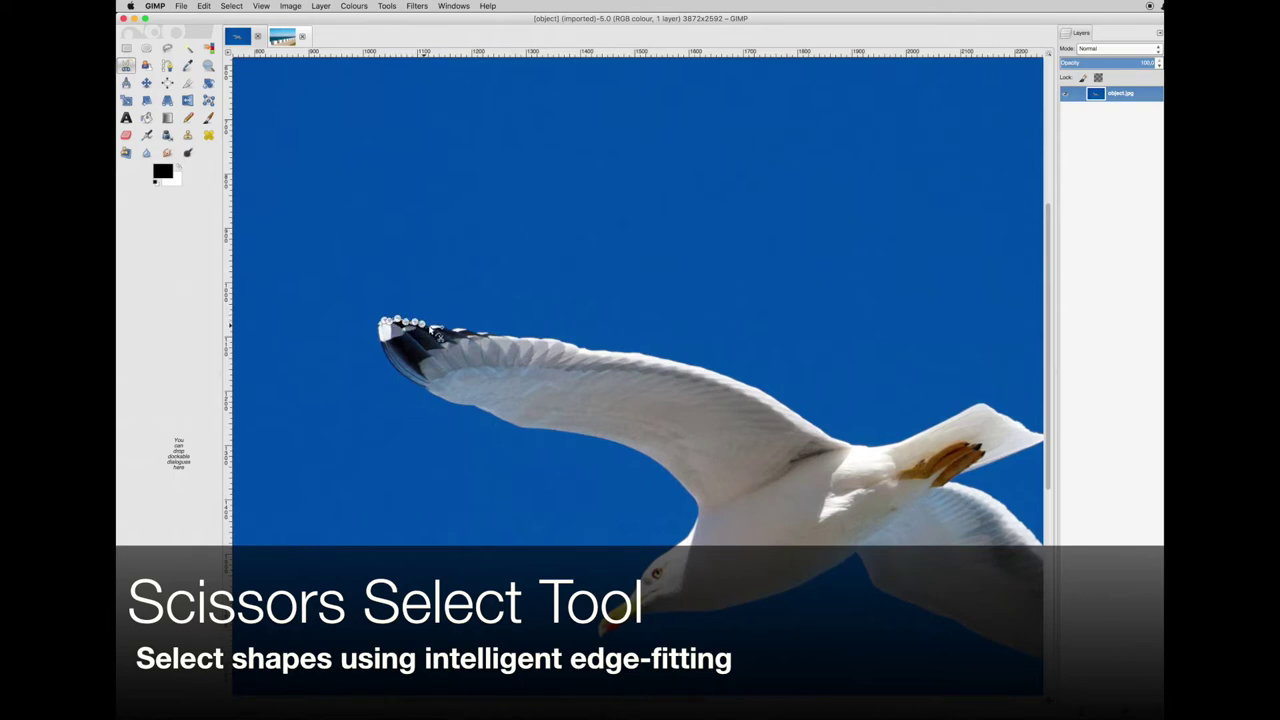
{"action": "left_click", "coordinate": [447, 328]}
{"action": "left_click", "coordinate": [468, 331]}
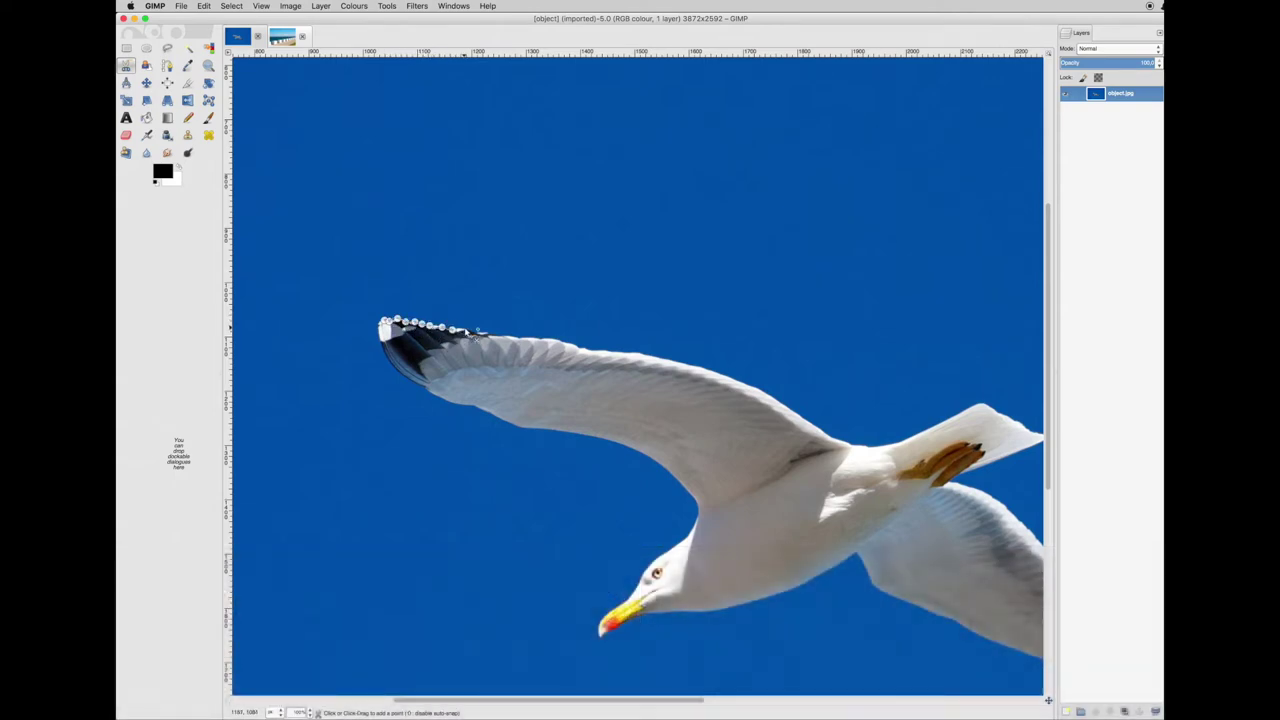
{"action": "left_click", "coordinate": [488, 333]}
{"action": "left_click", "coordinate": [497, 334]}
{"action": "left_click", "coordinate": [527, 339]}
{"action": "left_click", "coordinate": [560, 343]}
{"action": "left_click", "coordinate": [571, 345]}
{"action": "left_click", "coordinate": [625, 355]}
{"action": "left_click", "coordinate": [636, 356]}
- Extend the outline toward the body, along the gull's back and up the tail's top edge
{"action": "left_click", "coordinate": [660, 358]}
{"action": "left_click", "coordinate": [672, 361]}
{"action": "left_click", "coordinate": [720, 374]}
{"action": "left_click", "coordinate": [760, 388]}
{"action": "left_click", "coordinate": [787, 404]}
{"action": "left_click", "coordinate": [813, 420]}
{"action": "left_click", "coordinate": [842, 438]}
{"action": "left_click", "coordinate": [874, 444]}
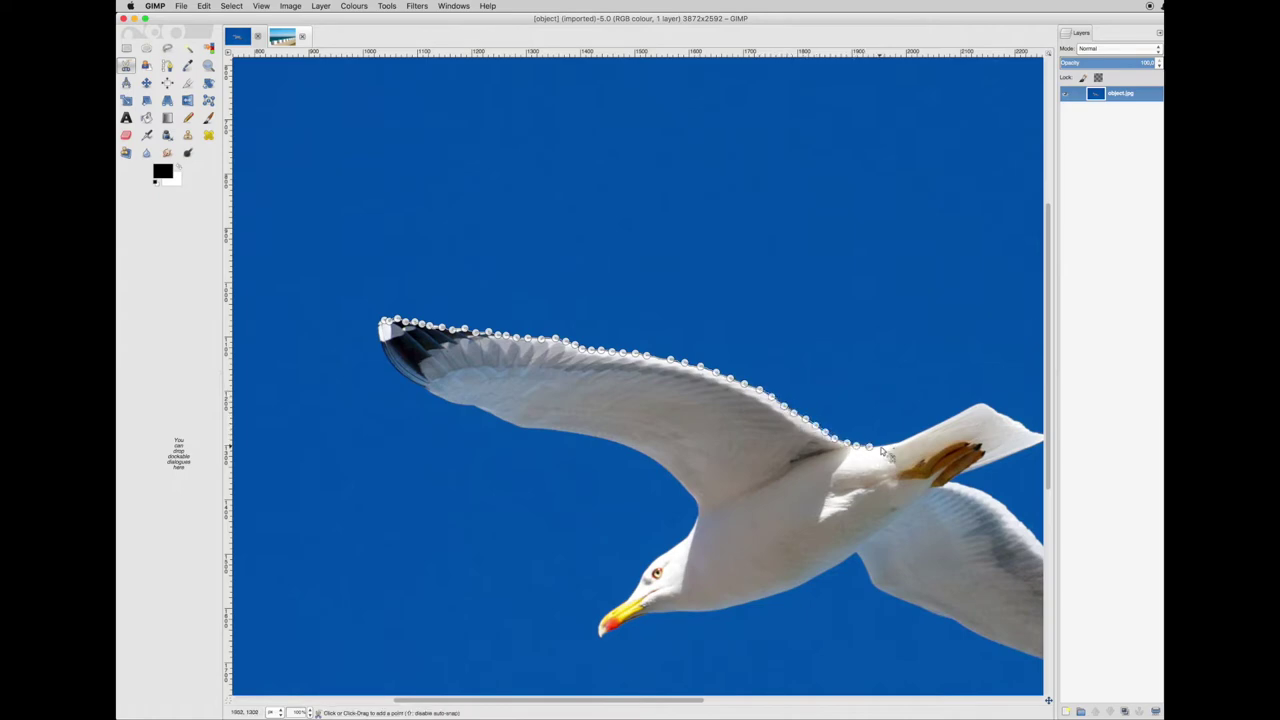
{"action": "left_click", "coordinate": [918, 434]}
{"action": "left_click", "coordinate": [942, 421]}
{"action": "left_click", "coordinate": [952, 416]}
{"action": "left_click", "coordinate": [982, 402]}
- Carry the outline around the tail tip, along its underside and down the far wing to the dark wingtip
{"action": "scroll", "coordinate": [666, 703], "scroll_direction": "right", "scroll_amount": 5}
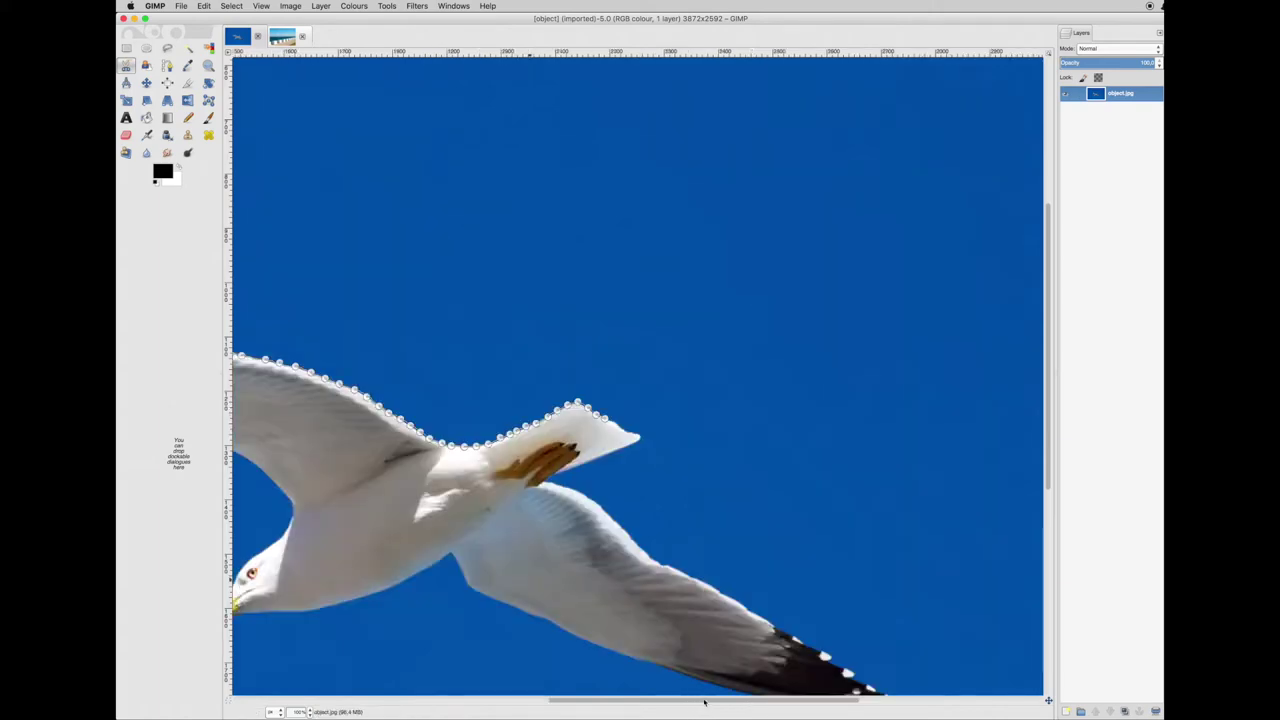
{"action": "scroll", "coordinate": [666, 703], "scroll_direction": "right", "scroll_amount": 5}
{"action": "scroll", "coordinate": [507, 716], "scroll_direction": "left", "scroll_amount": 8}
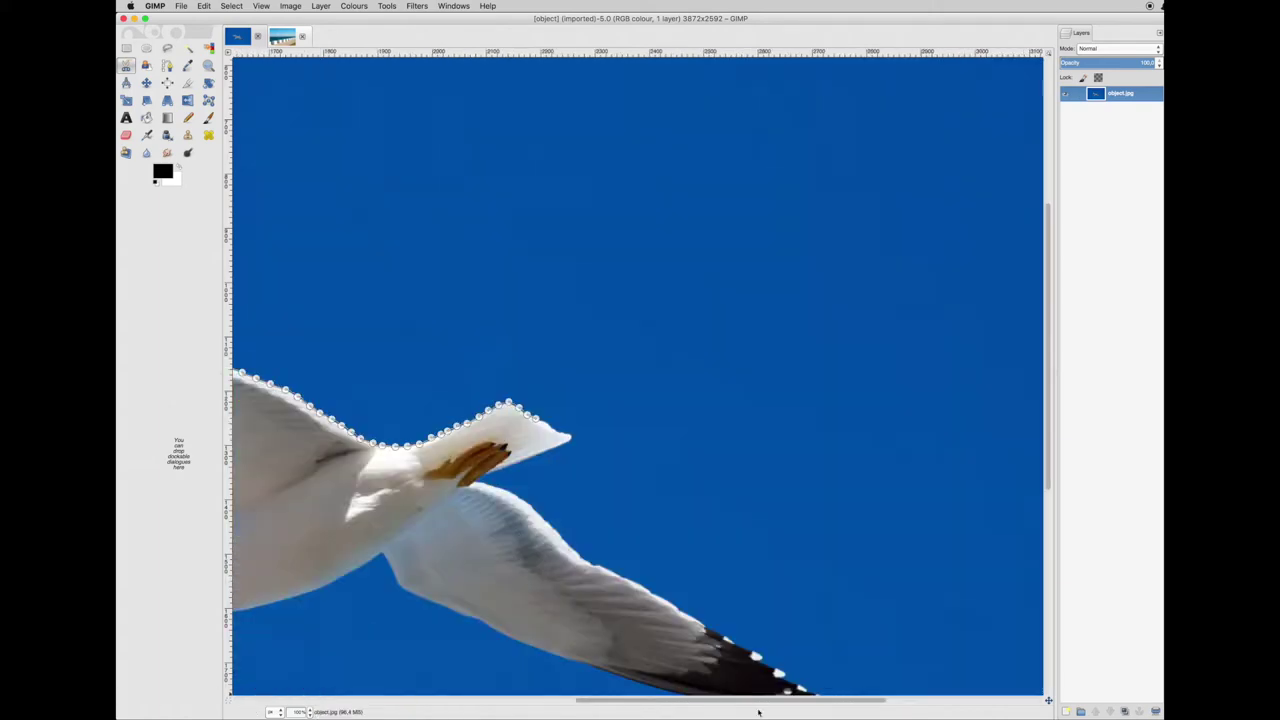
{"action": "left_click", "coordinate": [570, 437]}
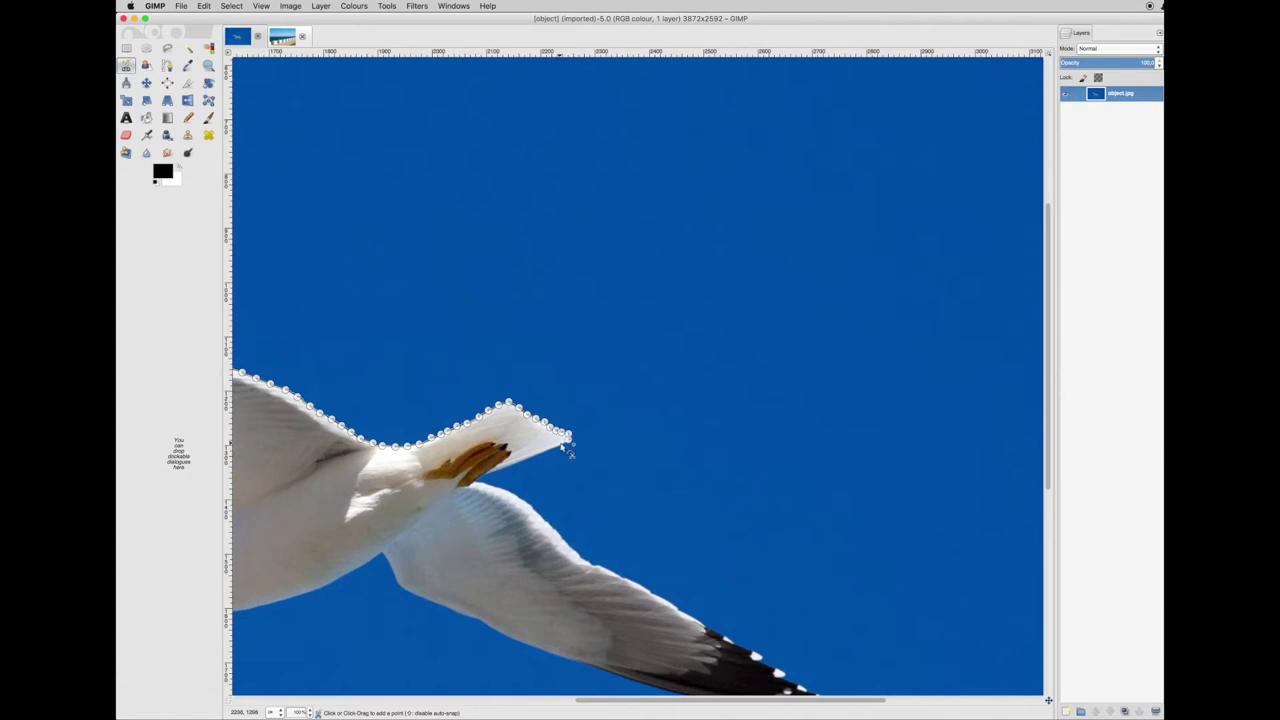
{"action": "left_click", "coordinate": [550, 447]}
{"action": "left_click", "coordinate": [541, 451]}
{"action": "left_click", "coordinate": [532, 457]}
{"action": "left_click", "coordinate": [477, 484]}
{"action": "left_click", "coordinate": [540, 507]}
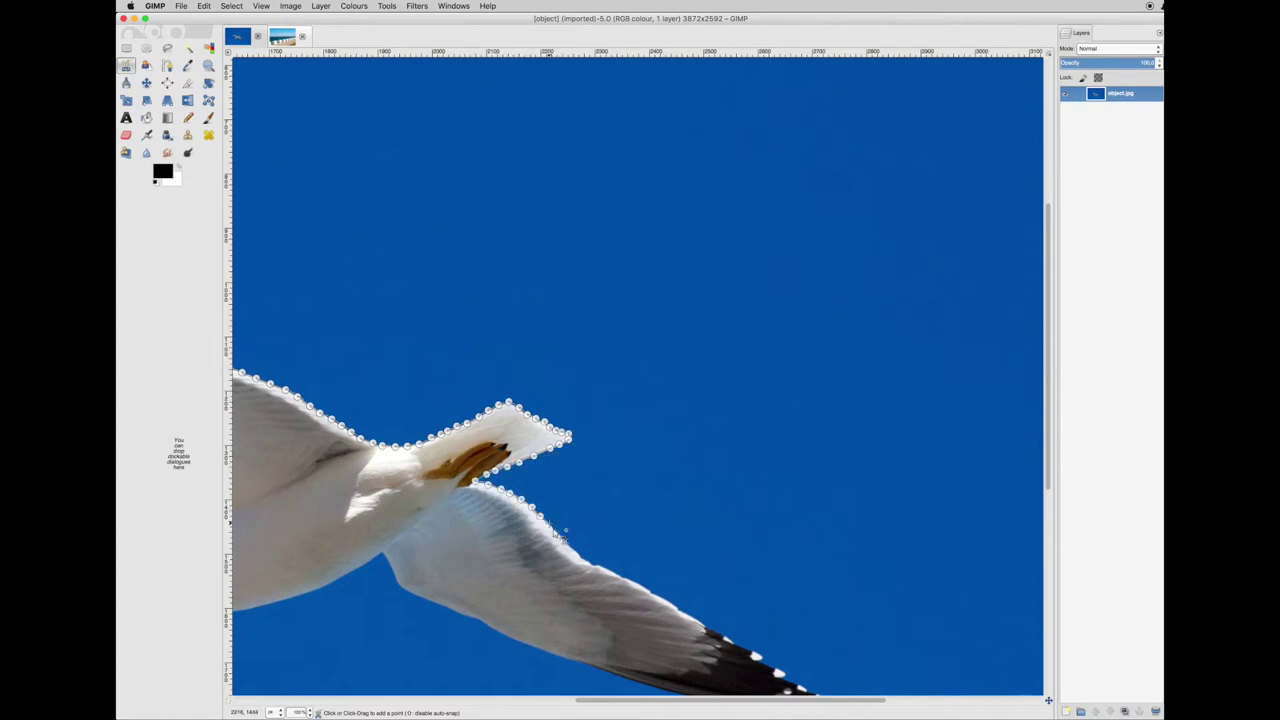
{"action": "left_click", "coordinate": [605, 569]}
{"action": "left_click", "coordinate": [707, 628]}
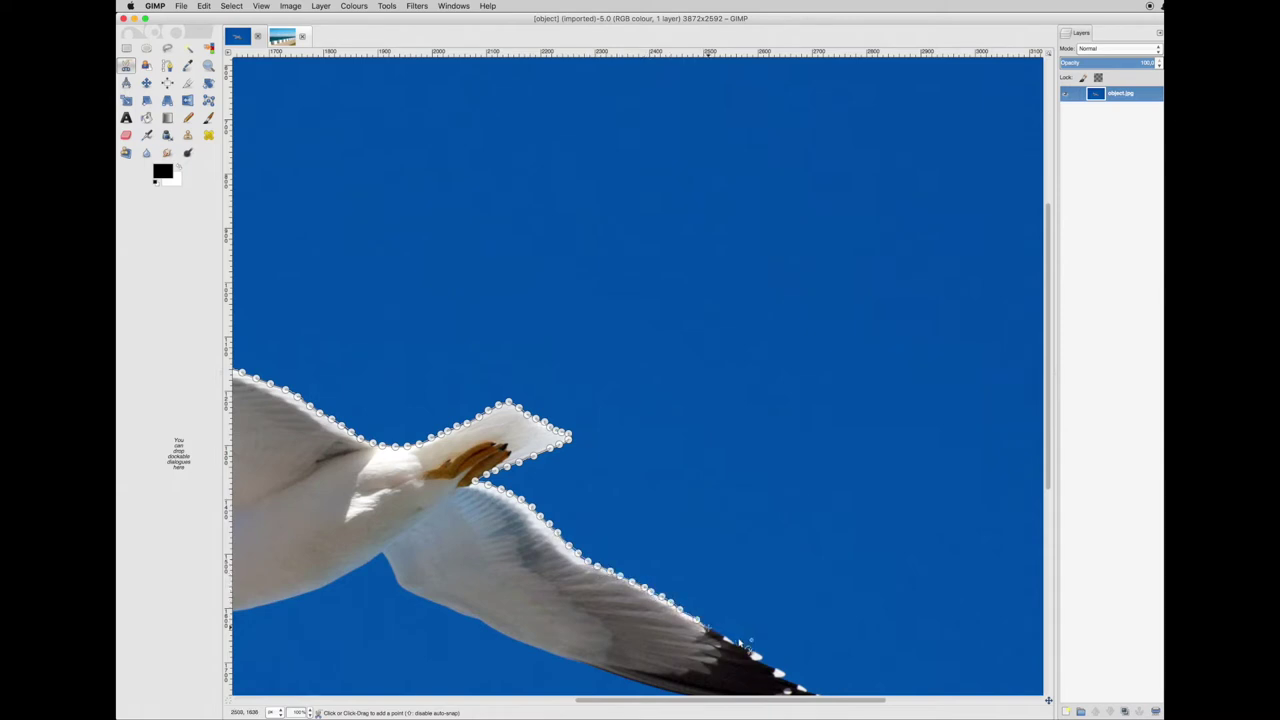
{"action": "left_click", "coordinate": [785, 673]}
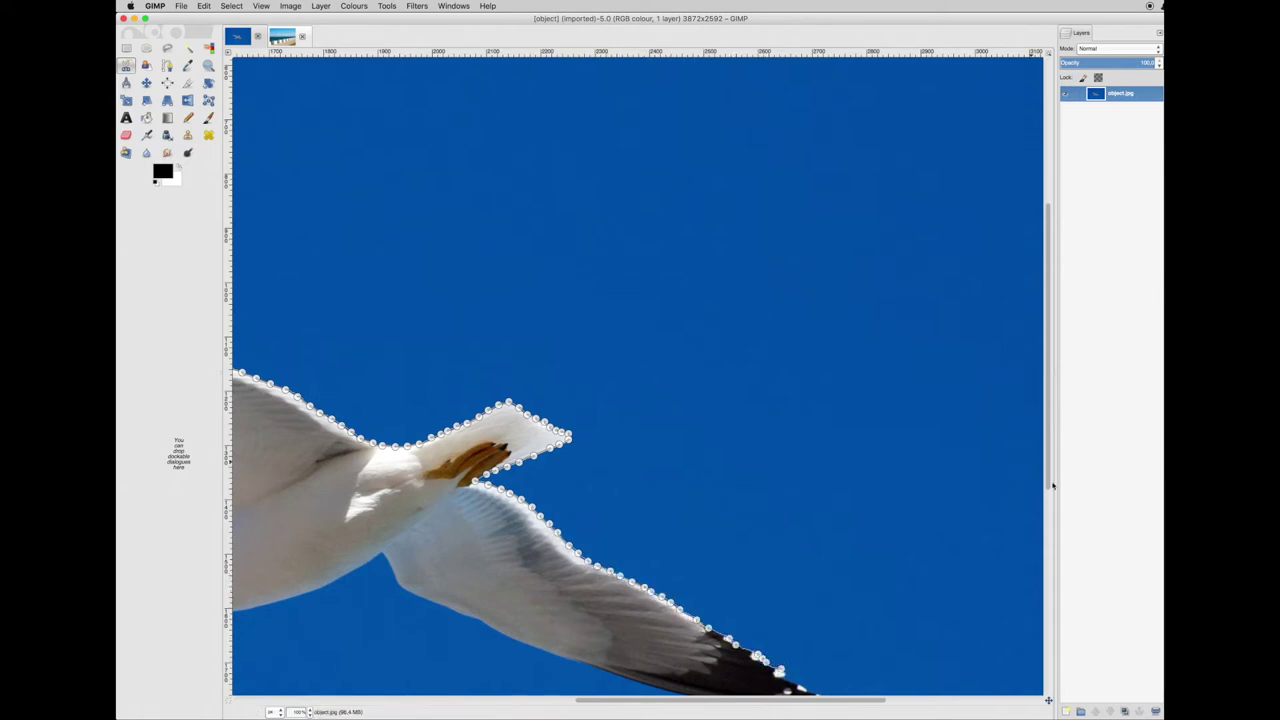
{"action": "scroll", "coordinate": [780, 673], "scroll_direction": "down", "scroll_amount": 5}
- Trace the outline around the far wingtip, back along its lower edge and along the belly
{"action": "left_click", "coordinate": [820, 530]}
{"action": "left_click_drag", "start_coordinate": [822, 548], "coordinate": [636, 518]}
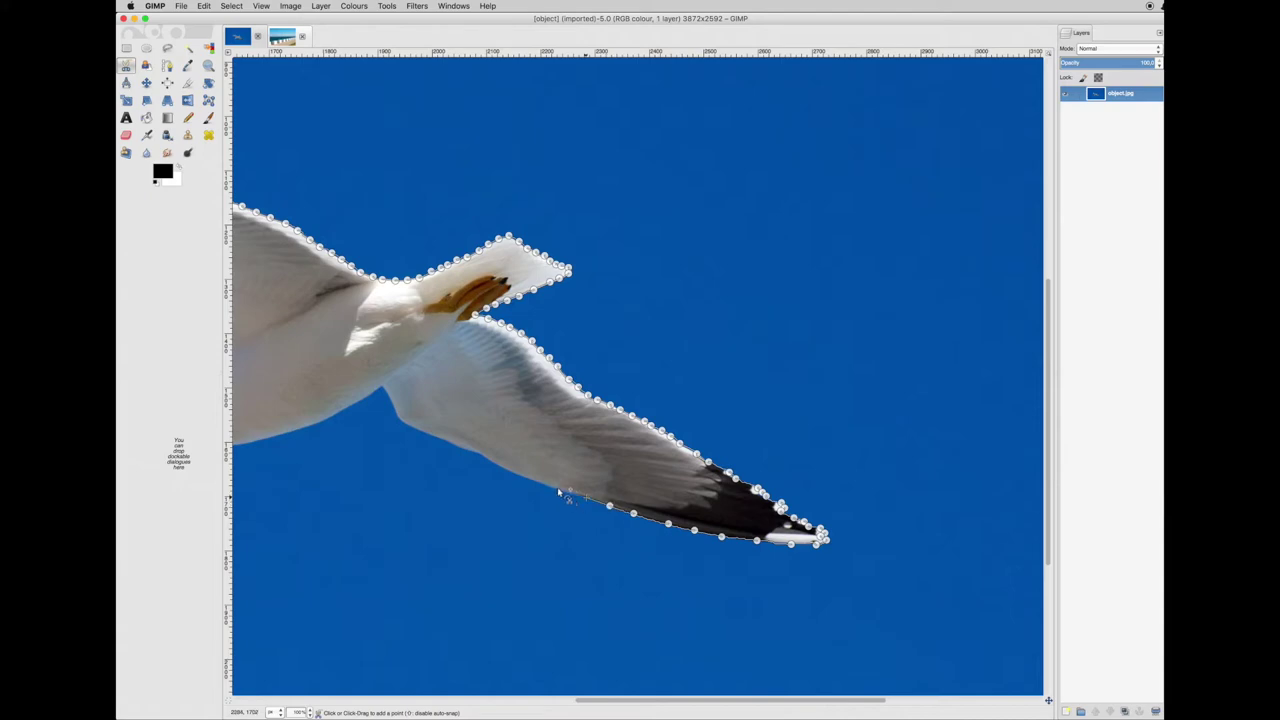
{"action": "mouse_move", "coordinate": [636, 518]}
{"action": "left_mouse_down"}
{"action": "mouse_move", "coordinate": [404, 426]}
{"action": "mouse_move", "coordinate": [391, 402]}
{"action": "left_mouse_up"}
{"action": "scroll", "coordinate": [383, 398], "scroll_direction": "left", "scroll_amount": 5}
{"action": "mouse_move", "coordinate": [712, 415]}
{"action": "left_mouse_down"}
{"action": "mouse_move", "coordinate": [489, 476]}
{"action": "mouse_move", "coordinate": [570, 380]}
{"action": "mouse_move", "coordinate": [552, 304]}
{"action": "left_mouse_up"}
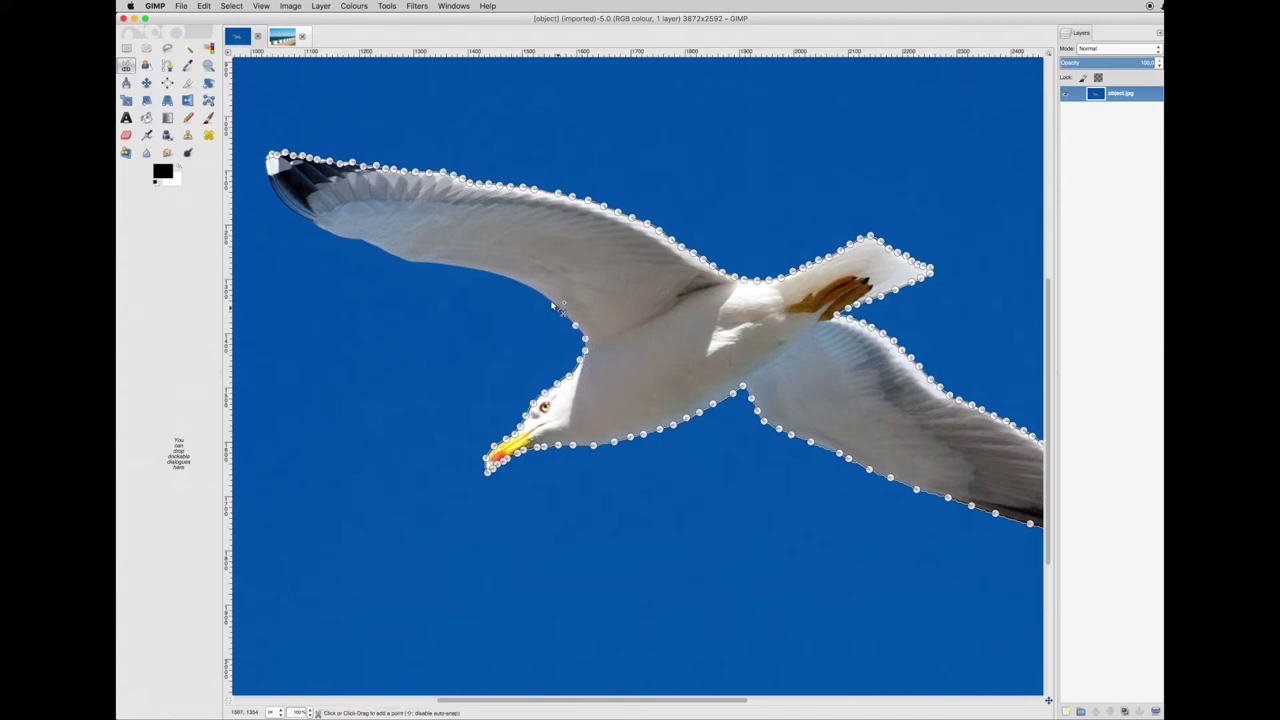
- Trace the near wing's underside and close the loop at the starting wingtip
{"action": "left_click_drag", "start_coordinate": [501, 281], "coordinate": [430, 266]}
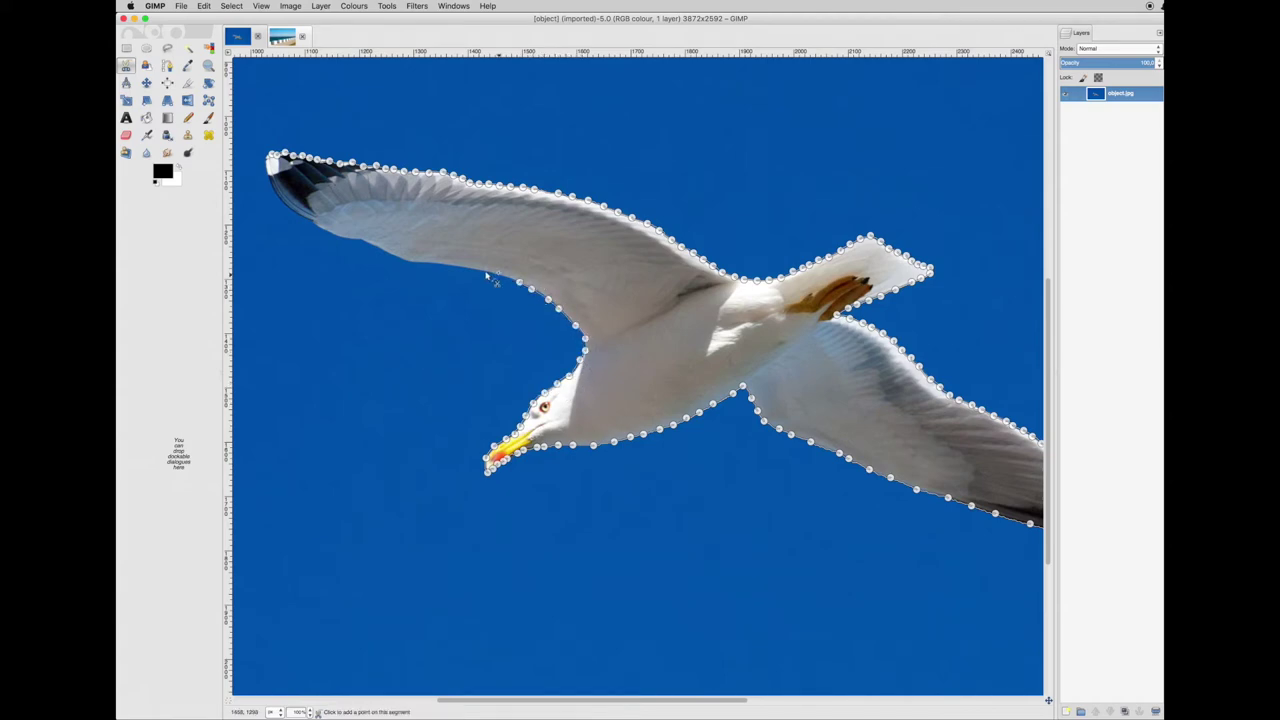
{"action": "left_click_drag", "start_coordinate": [394, 259], "coordinate": [380, 250]}
{"action": "left_click", "coordinate": [337, 237]}
{"action": "left_click", "coordinate": [279, 200]}
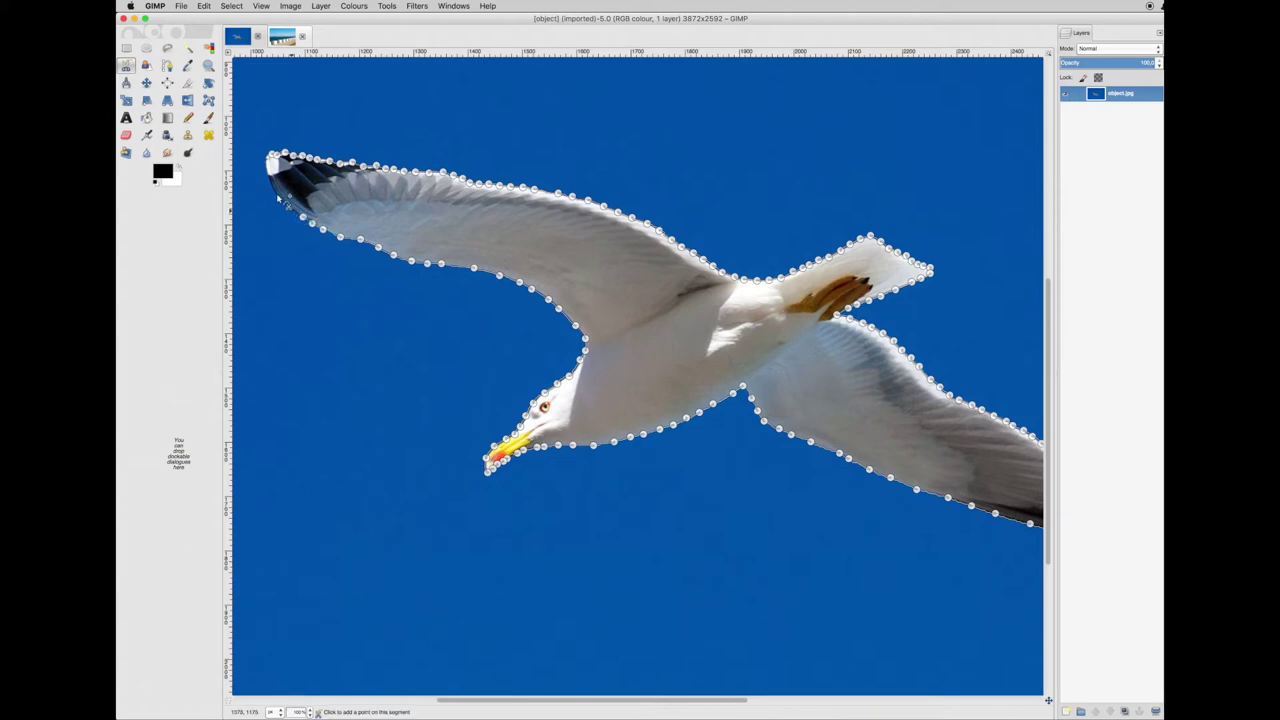
{"action": "left_click", "coordinate": [271, 184]}
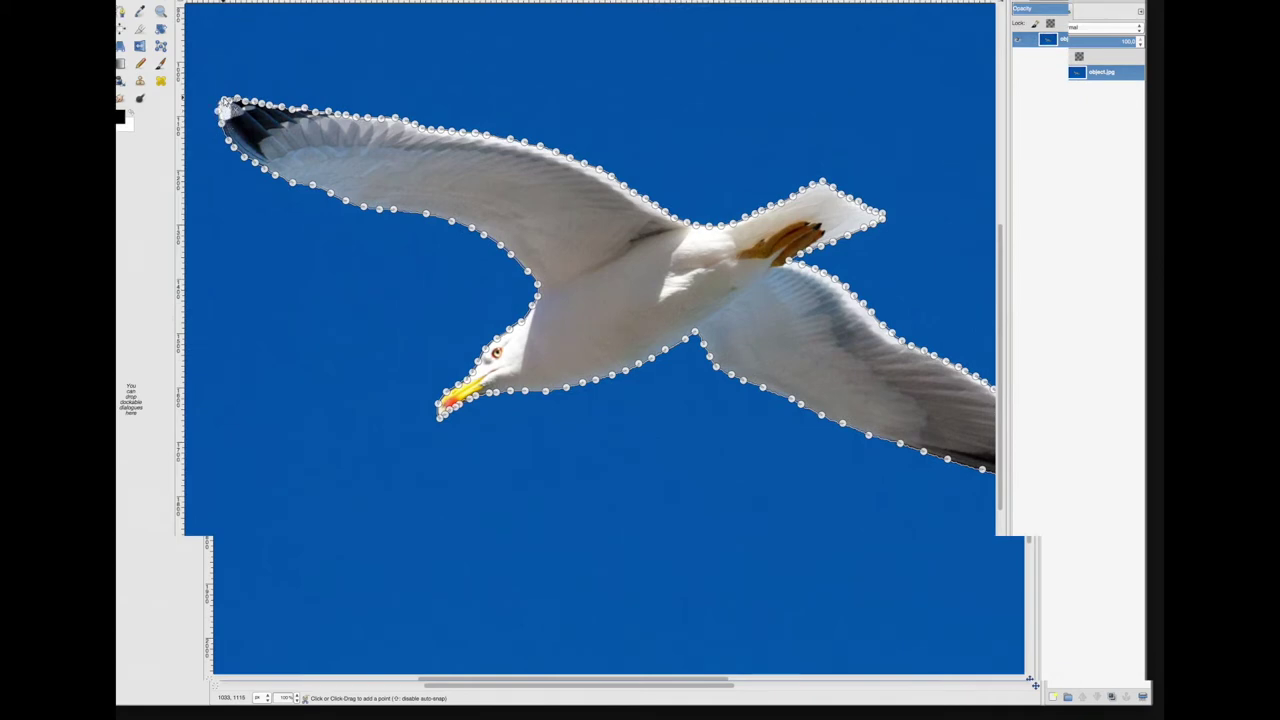
- Convert the closed gull outline into a selection and turn on Quick Mask
{"action": "left_click", "coordinate": [524, 192]}
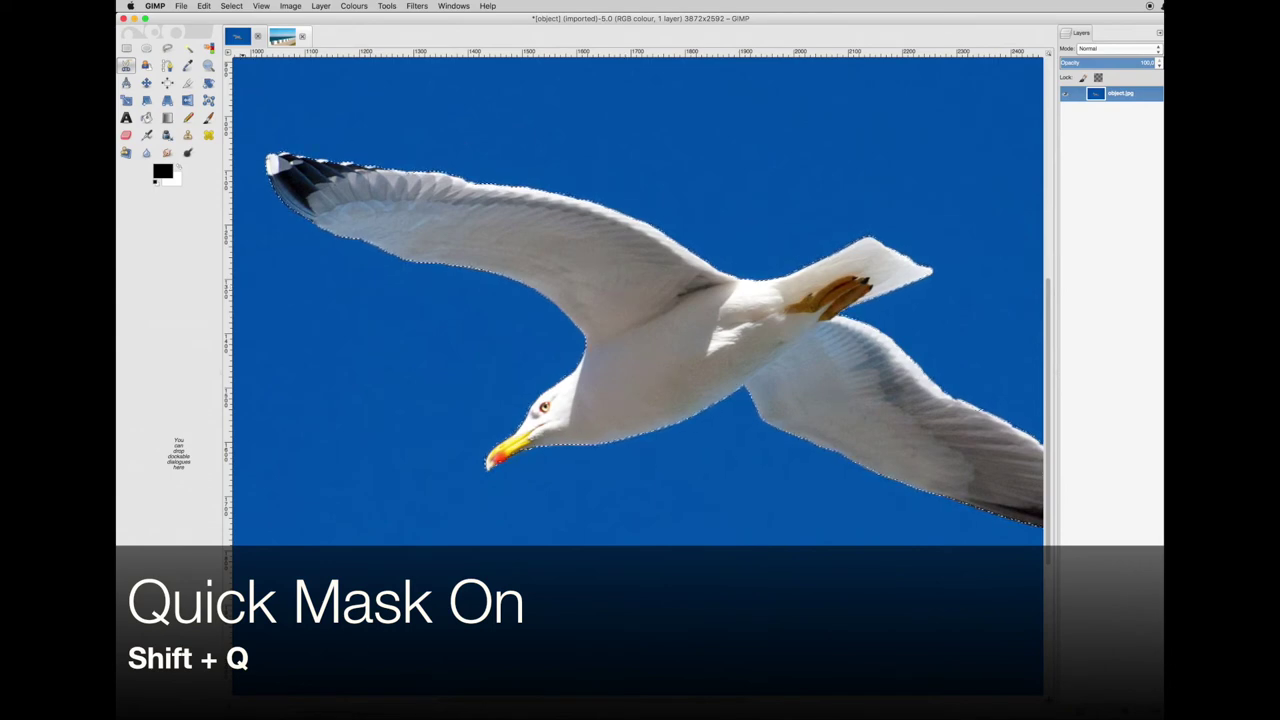
{"action": "left_click", "coordinate": [228, 701]}
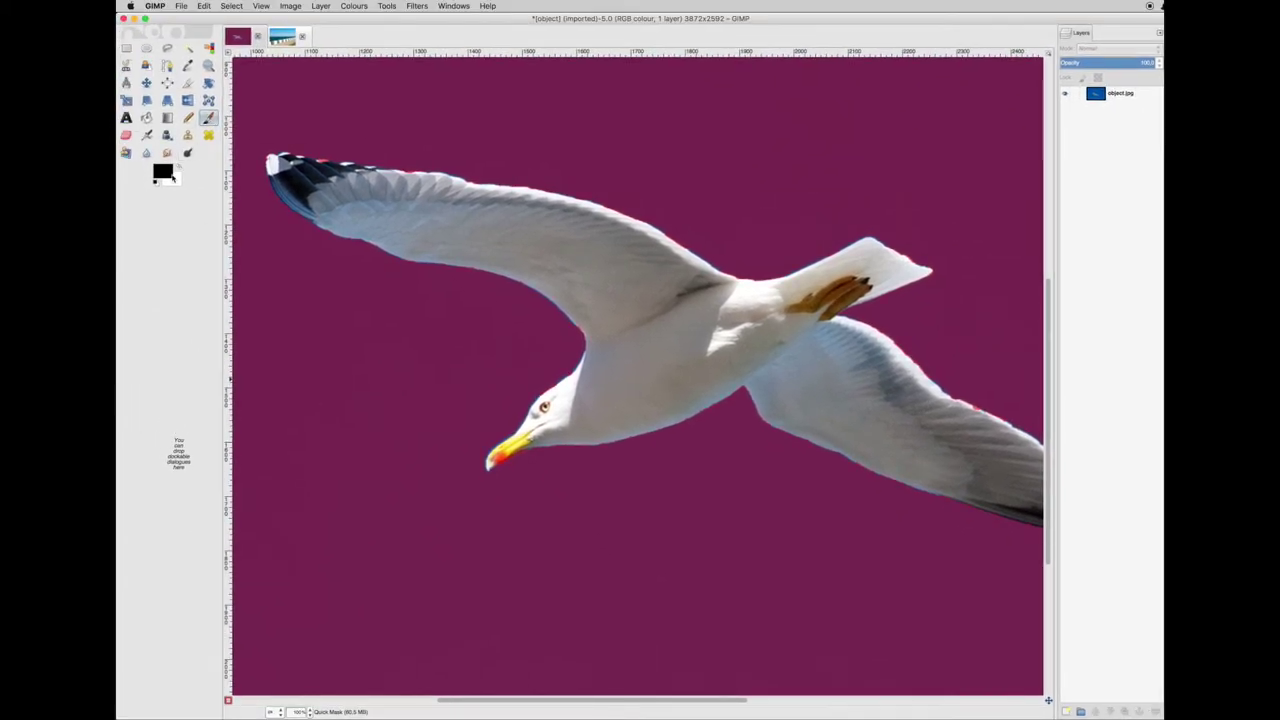
- Zoom in and paint black in the Quick Mask along the lower wing edge to remove sky fringe
{"action": "left_click", "coordinate": [180, 170]}
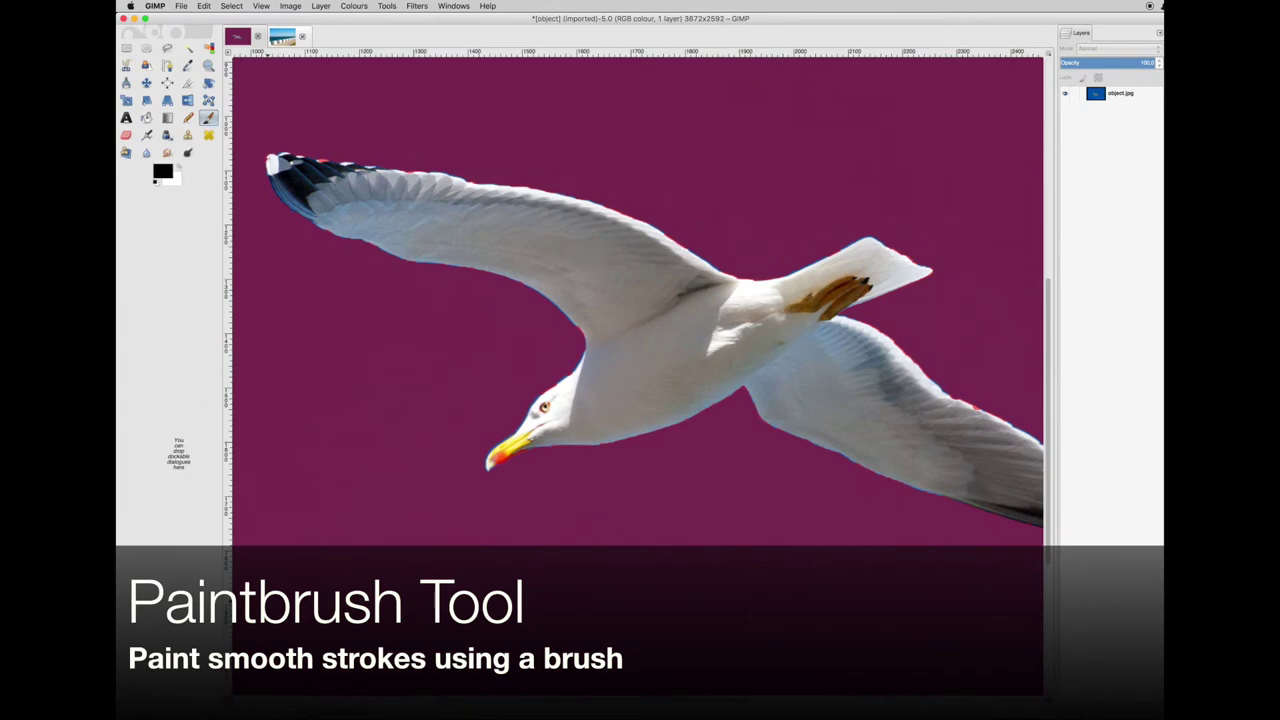
{"action": "key", "text": "plus"}
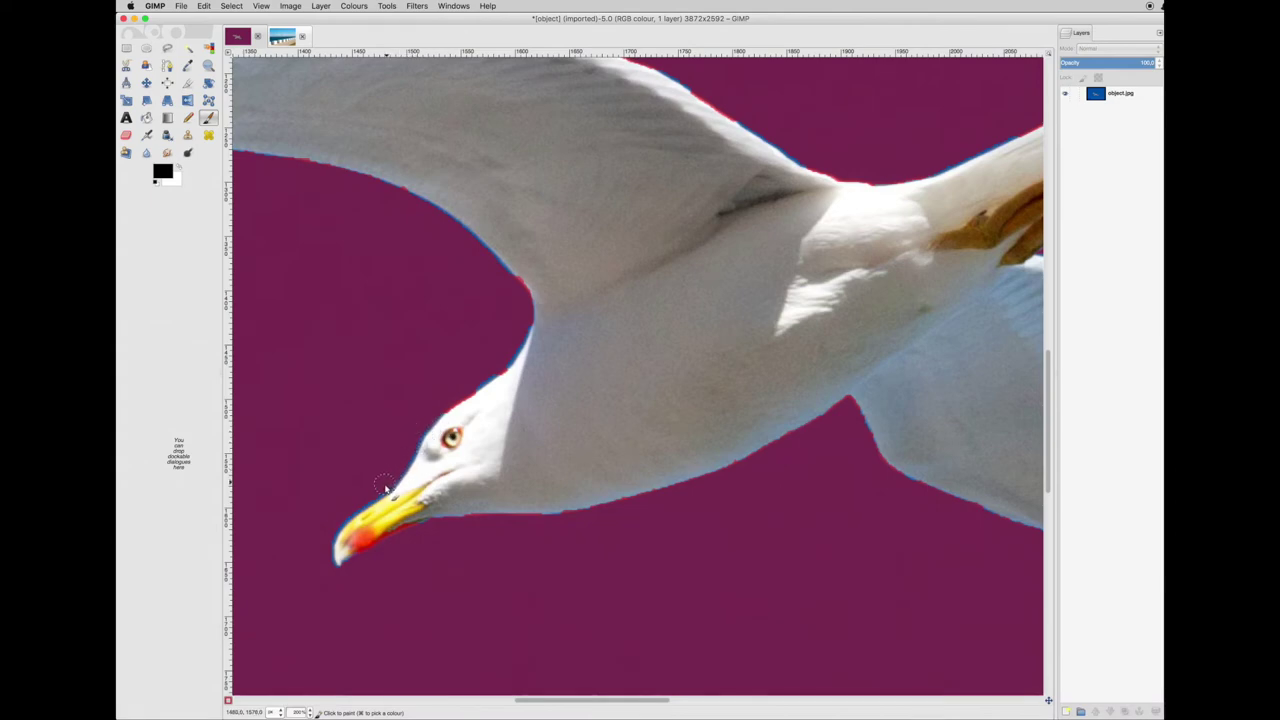
{"action": "left_click", "coordinate": [325, 567]}
{"action": "key", "text": "x"}
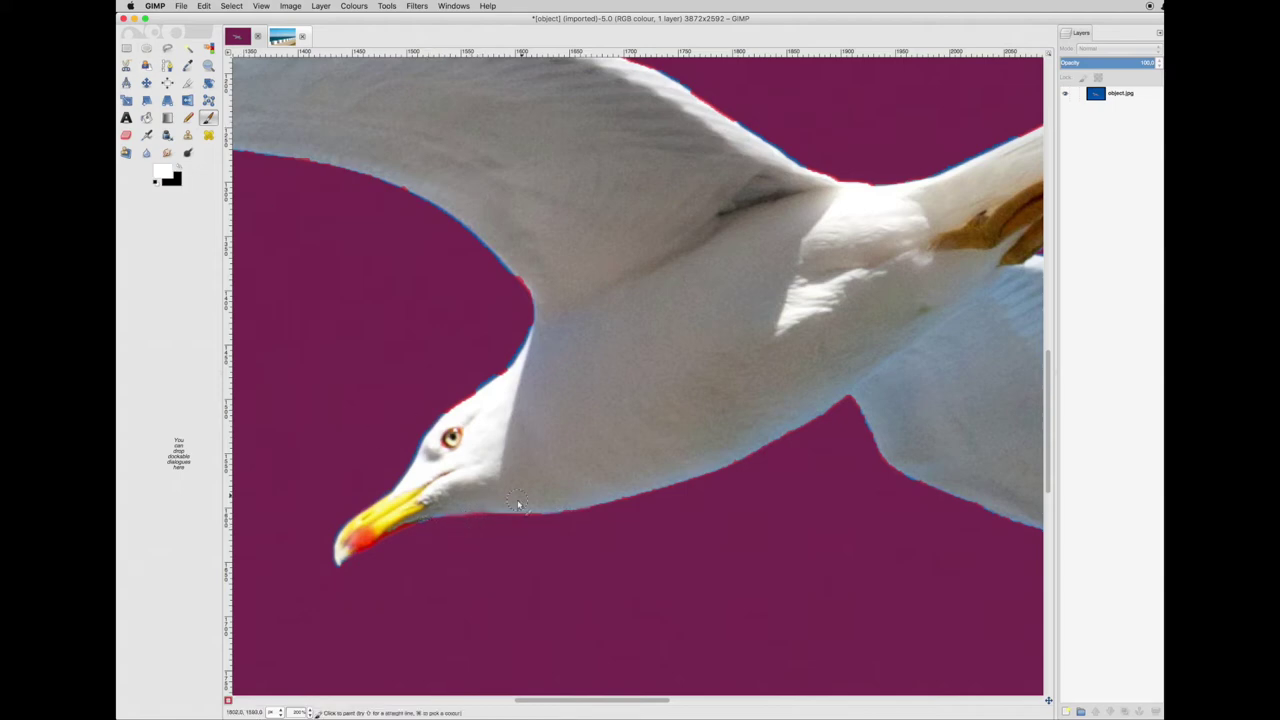
{"action": "key", "text": "x"}
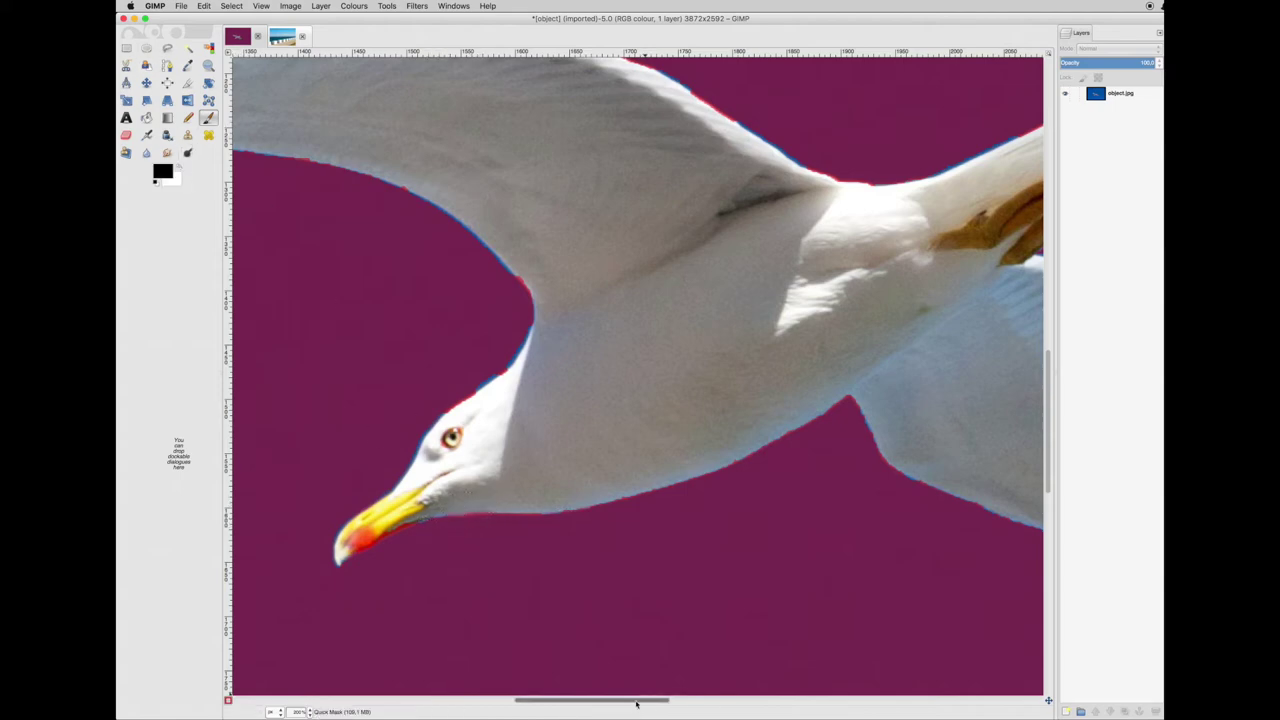
{"action": "scroll", "coordinate": [645, 538], "scroll_direction": "right", "scroll_amount": 5}
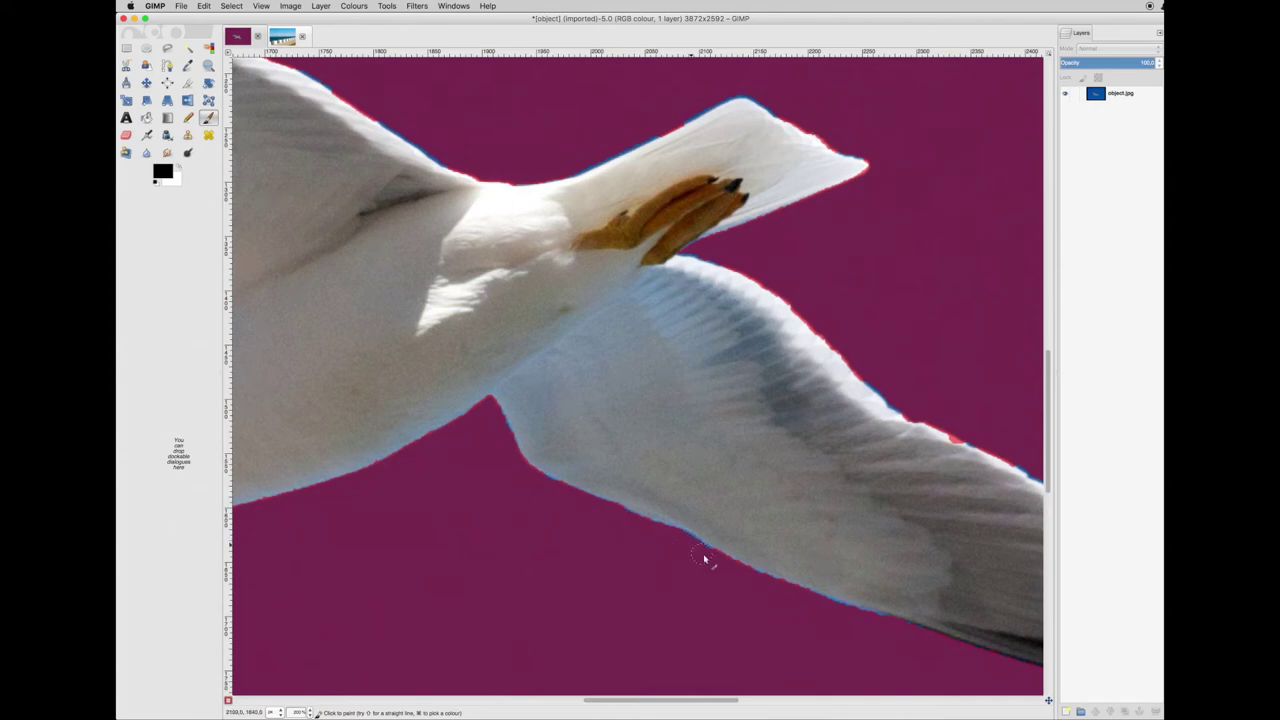
{"action": "left_click_drag", "start_coordinate": [798, 596], "coordinate": [914, 623]}
{"action": "key", "text": "x"}
{"action": "key", "text": "x"}
{"action": "scroll", "coordinate": [712, 560], "scroll_direction": "down", "scroll_amount": 5}
{"action": "scroll", "coordinate": [814, 623], "scroll_direction": "right", "scroll_amount": 5}
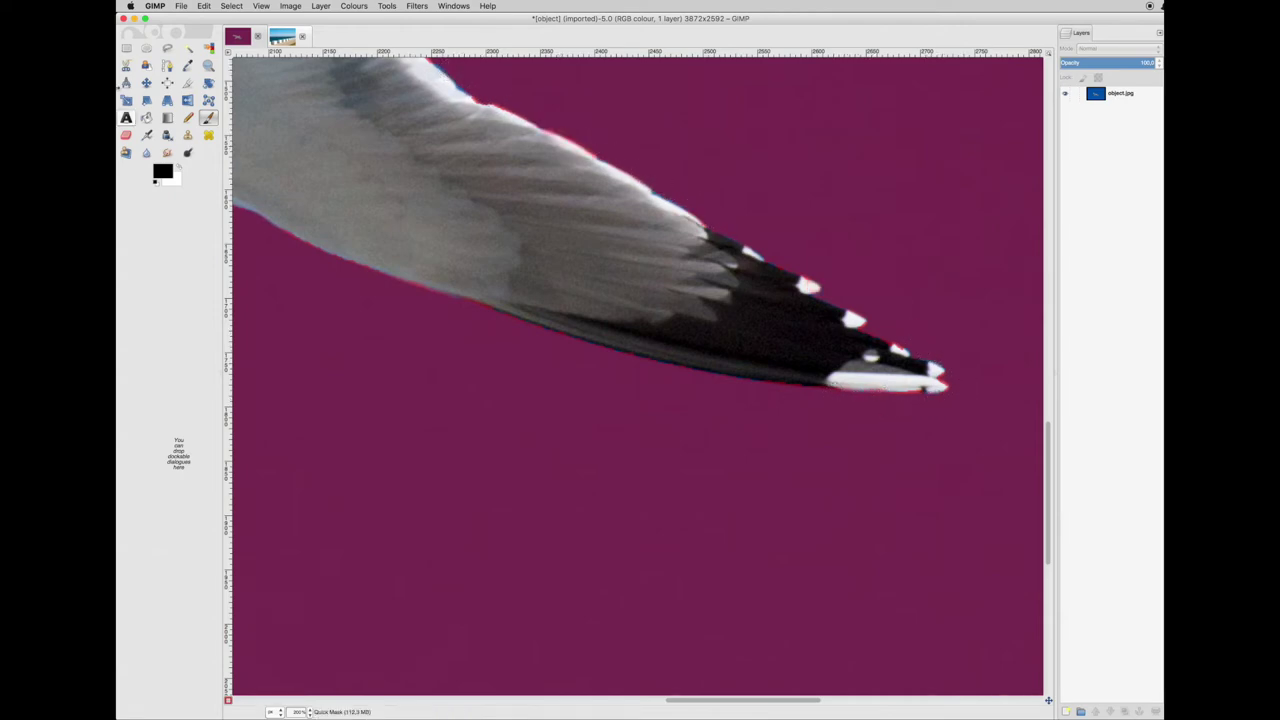
- Mask the blue fringe along the upper wing and tail tip, restoring the tail's upper edge with white
{"action": "left_click", "coordinate": [168, 172]}
{"action": "key", "text": "Escape"}
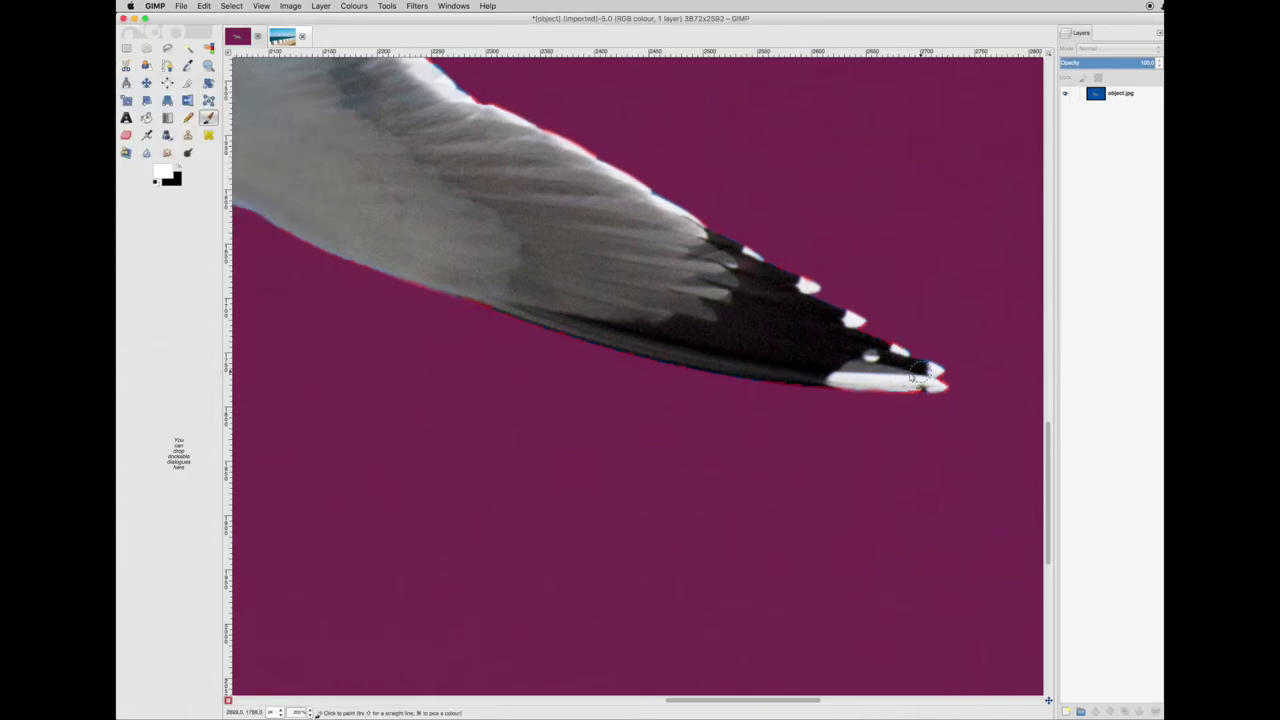
{"action": "key", "text": "x"}
{"action": "left_click_drag", "start_coordinate": [681, 700], "coordinate": [598, 698]}
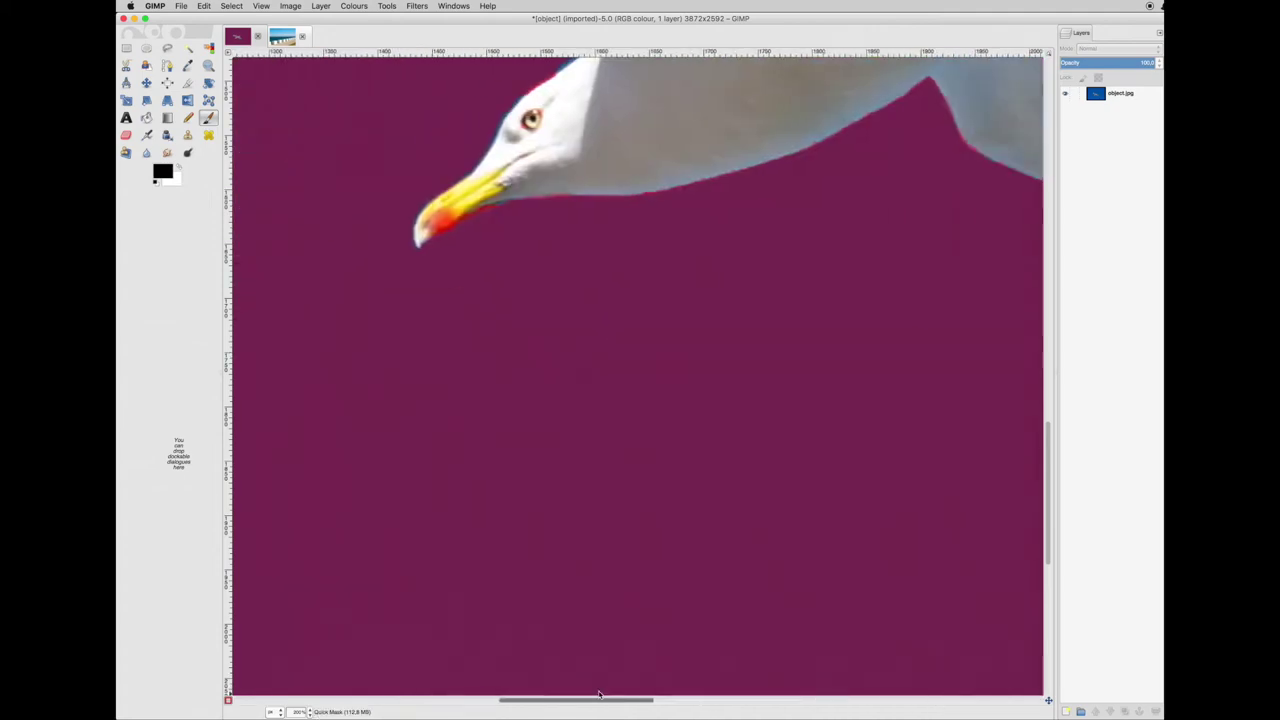
{"action": "scroll", "coordinate": [659, 483], "scroll_direction": "up", "scroll_amount": 5}
{"action": "scroll", "coordinate": [659, 483], "scroll_direction": "right", "scroll_amount": 5}
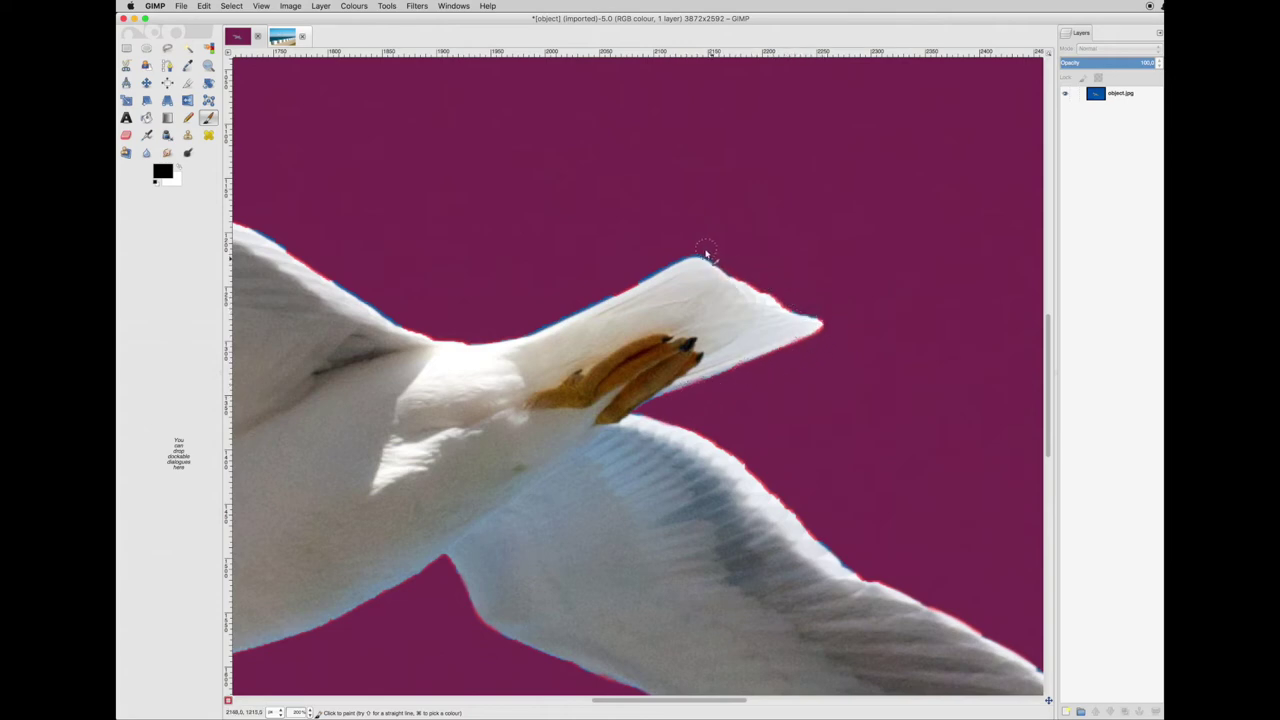
{"action": "left_click_drag", "start_coordinate": [608, 297], "coordinate": [481, 343]}
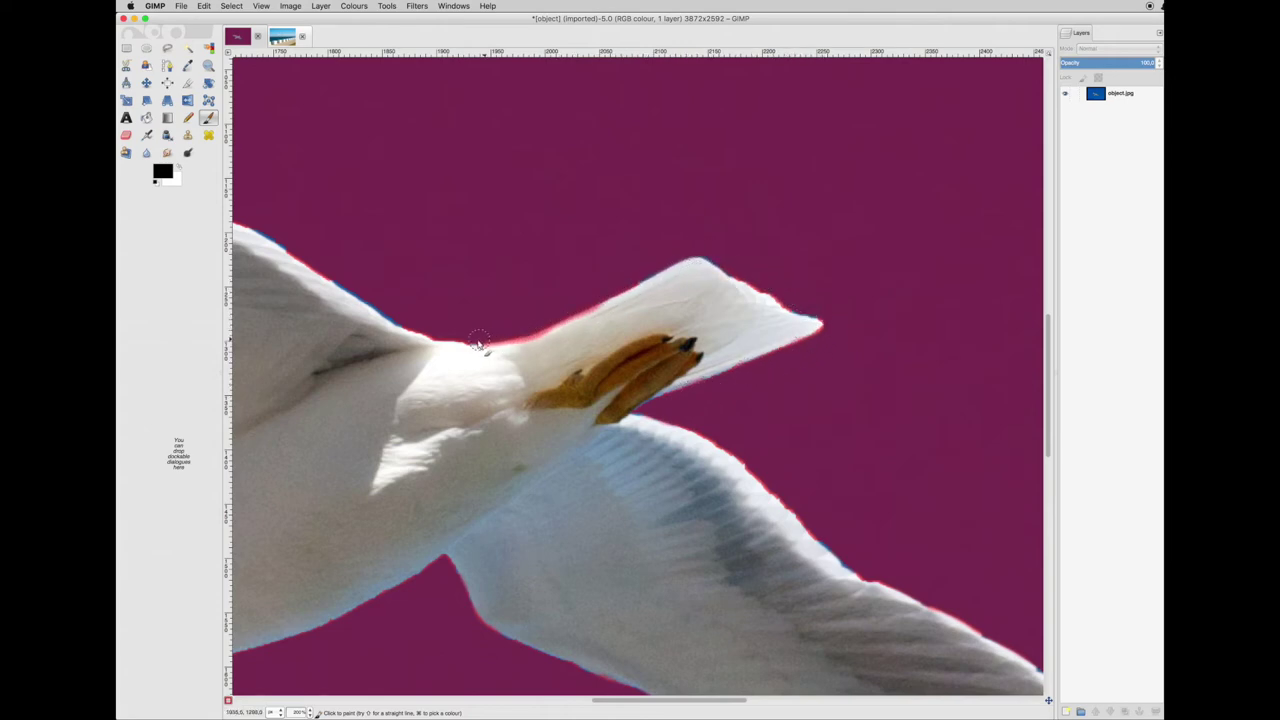
{"action": "left_click_drag", "start_coordinate": [362, 293], "coordinate": [478, 340]}
{"action": "left_click_drag", "start_coordinate": [650, 282], "coordinate": [705, 258]}
{"action": "left_click_drag", "start_coordinate": [798, 306], "coordinate": [824, 326]}
{"action": "key", "text": "x"}
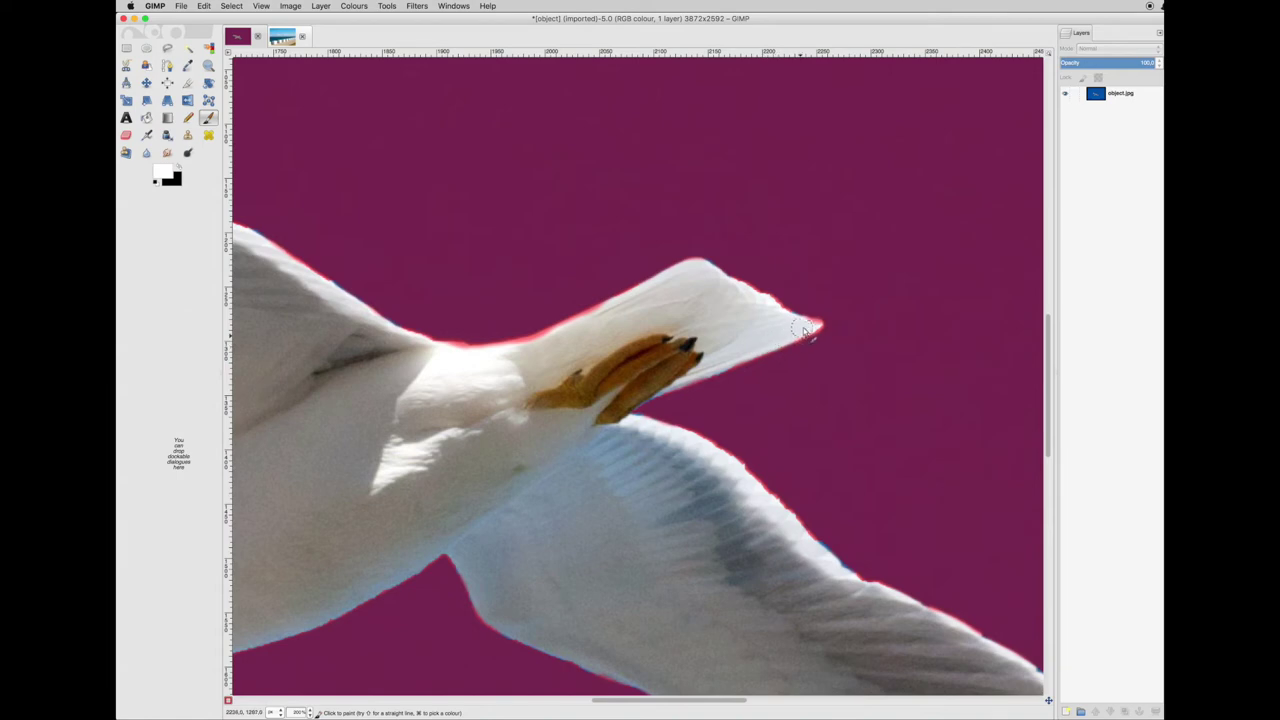
{"action": "left_click_drag", "start_coordinate": [767, 306], "coordinate": [664, 285]}
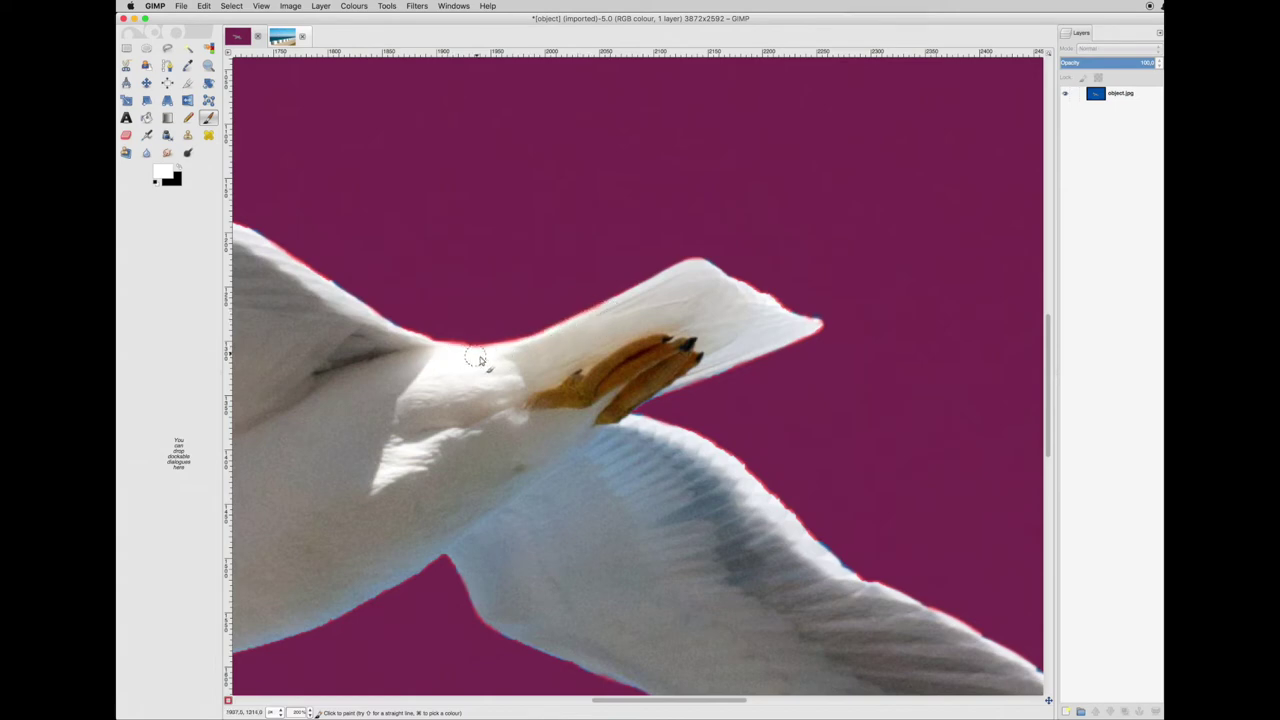
{"action": "left_click_drag", "start_coordinate": [617, 700], "coordinate": [508, 700]}
- Mask the fringe on the wing's upper edge, restore the wing tip, and adjust the neck edge
{"action": "left_click", "coordinate": [177, 169]}
{"action": "left_click", "coordinate": [572, 175]}
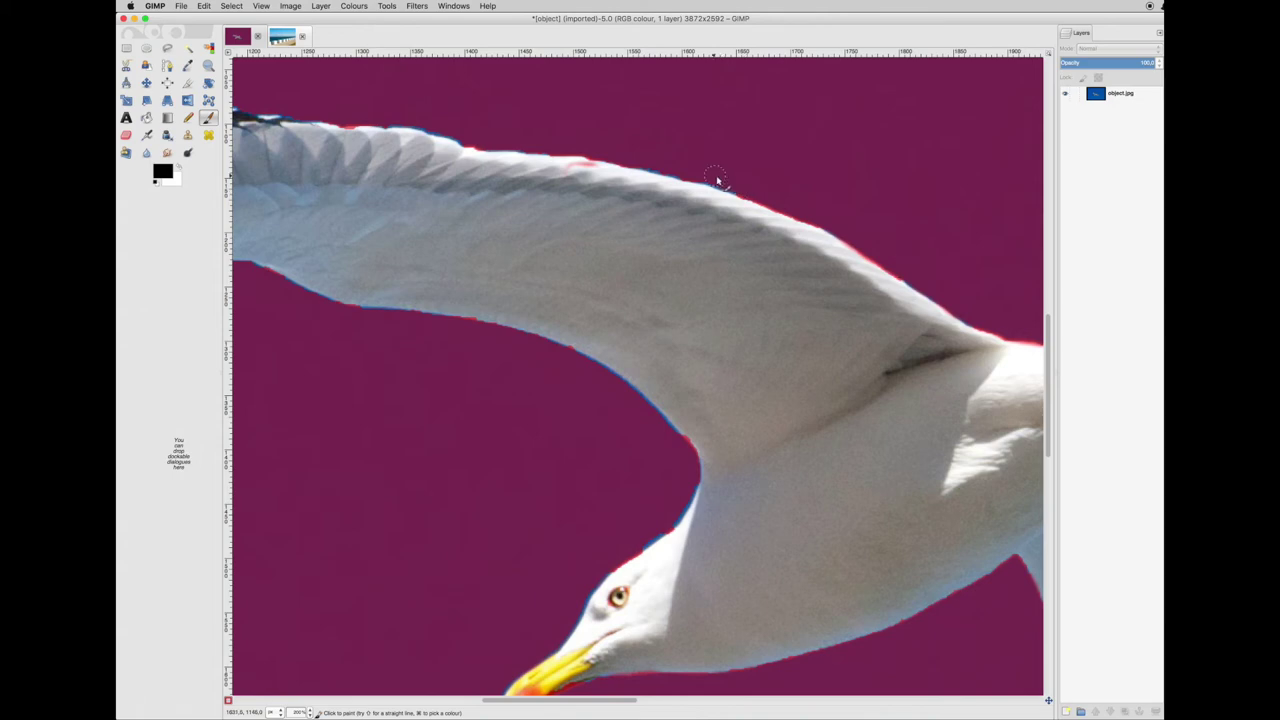
{"action": "left_click_drag", "start_coordinate": [708, 183], "coordinate": [474, 147]}
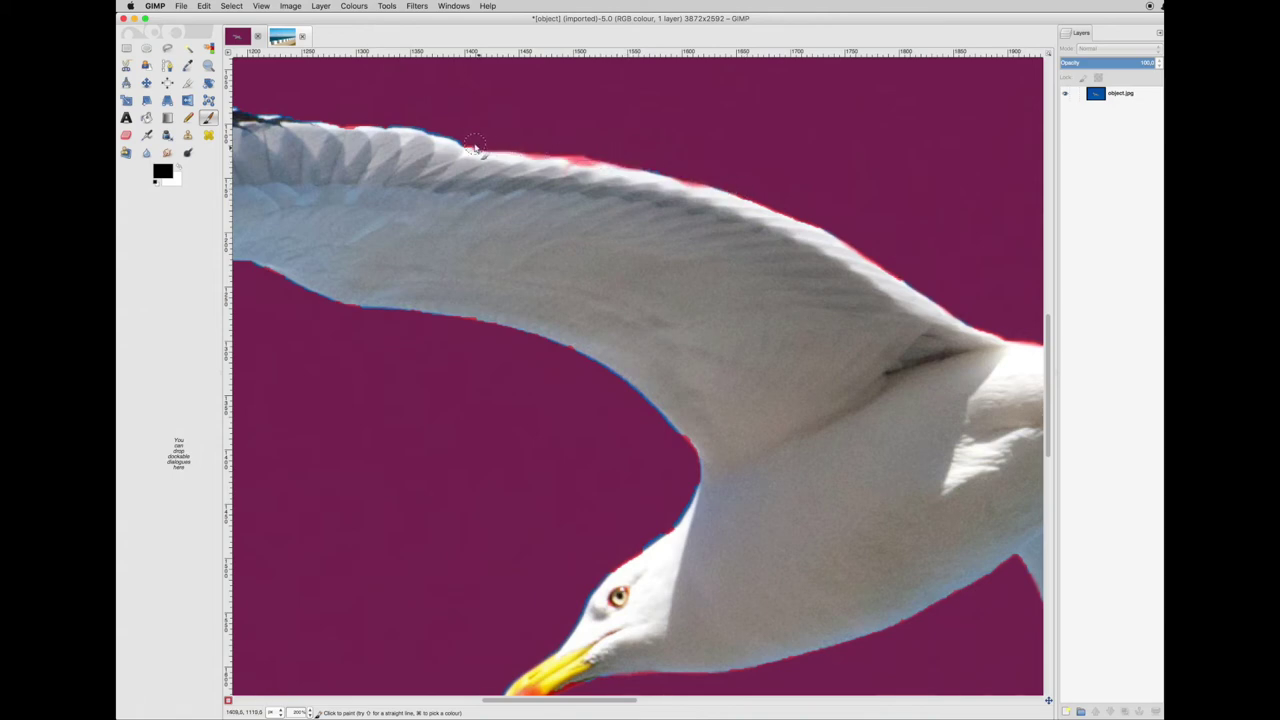
{"action": "scroll", "coordinate": [349, 114], "scroll_direction": "left", "scroll_amount": 5}
{"action": "key", "text": "x"}
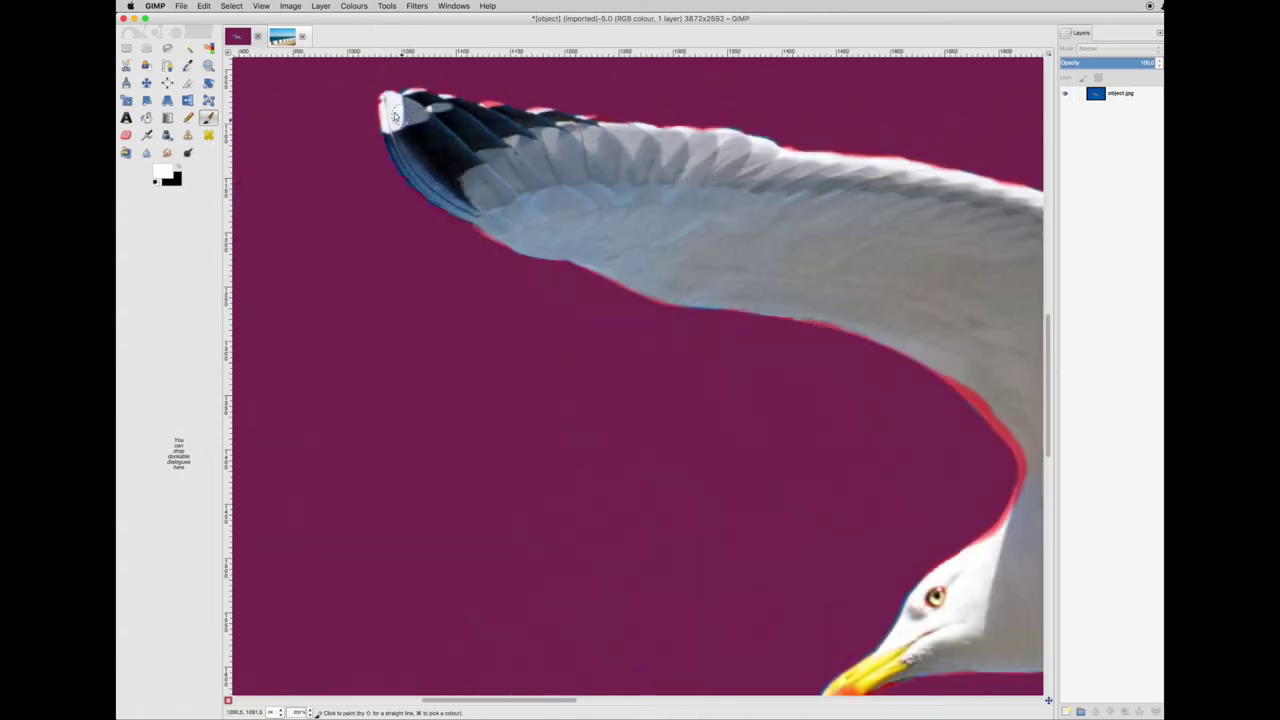
{"action": "left_click_drag", "start_coordinate": [392, 108], "coordinate": [530, 121]}
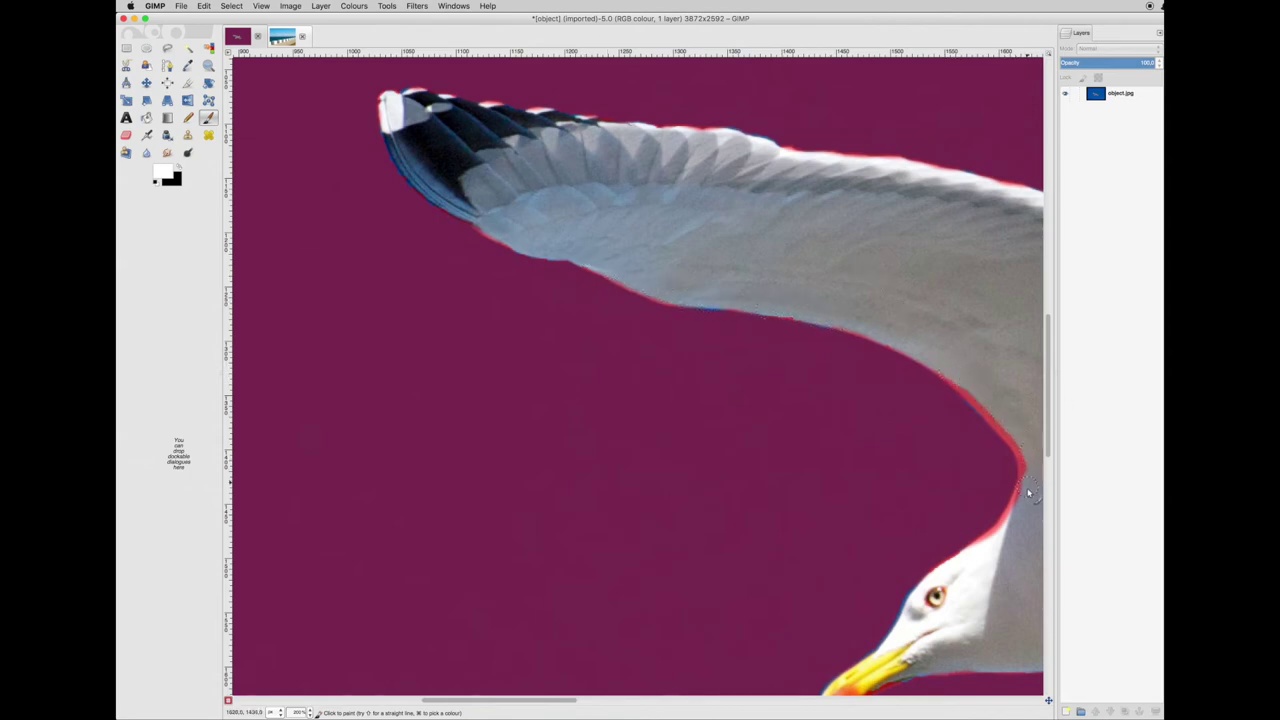
{"action": "mouse_move", "coordinate": [1008, 537]}
{"action": "left_mouse_down"}
{"action": "mouse_move", "coordinate": [1004, 436]}
{"action": "mouse_move", "coordinate": [961, 386]}
{"action": "left_mouse_up"}
{"action": "key", "text": "x"}
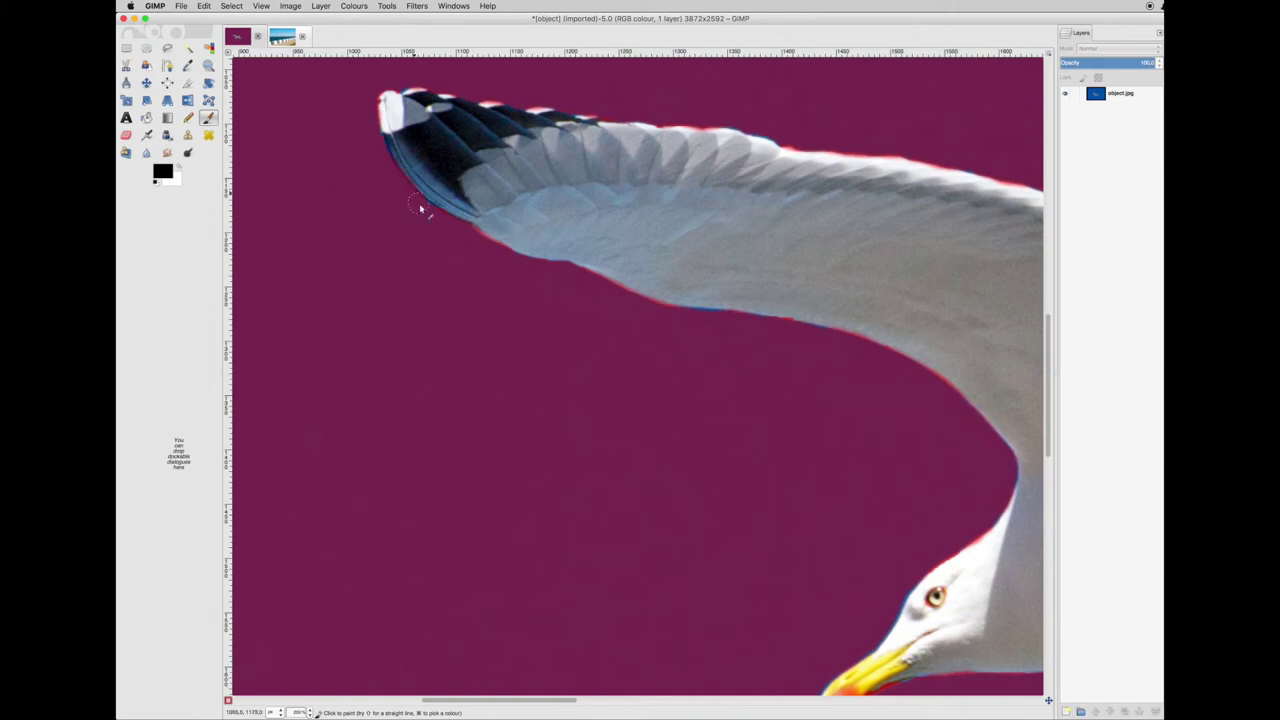
{"action": "scroll", "coordinate": [1026, 635], "scroll_direction": "down", "scroll_amount": 3}
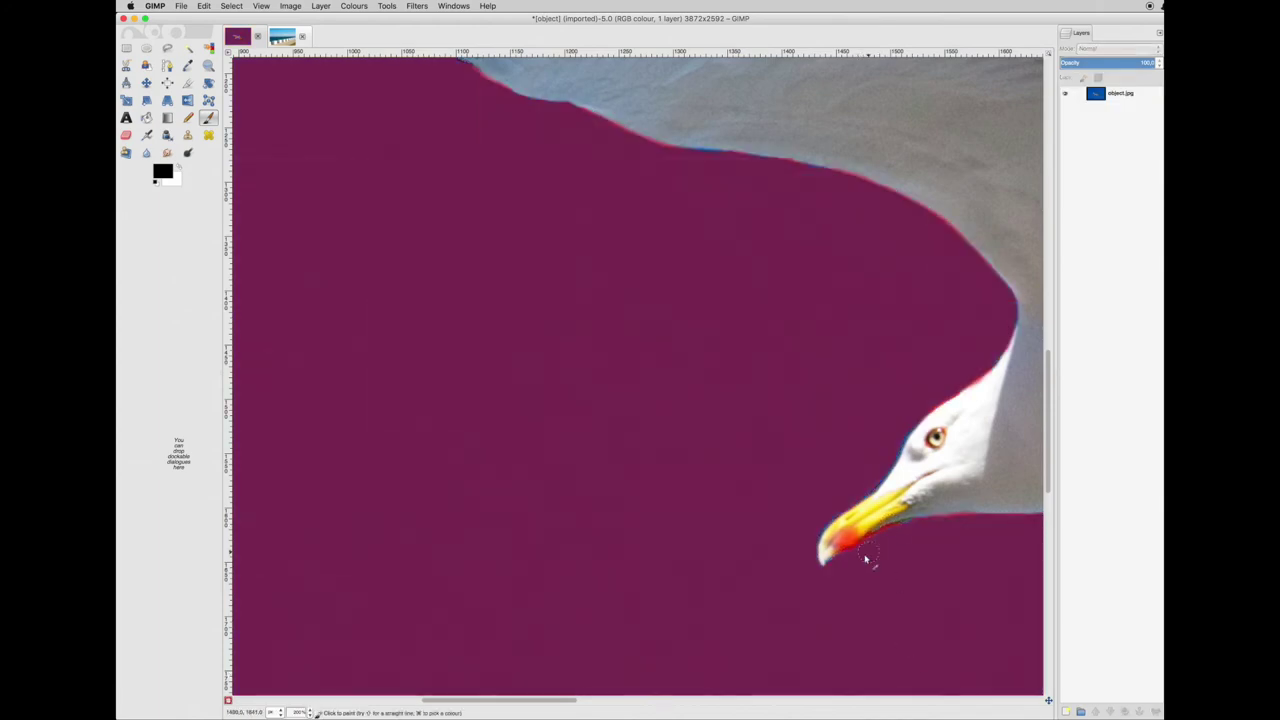
- Mask the beak-feather edge, unmask the whole yellow beak, and toggle Quick Mask to check
{"action": "mouse_move", "coordinate": [884, 522]}
{"action": "left_mouse_down"}
{"action": "mouse_move", "coordinate": [902, 520]}
{"action": "mouse_move", "coordinate": [822, 552]}
{"action": "left_mouse_up"}
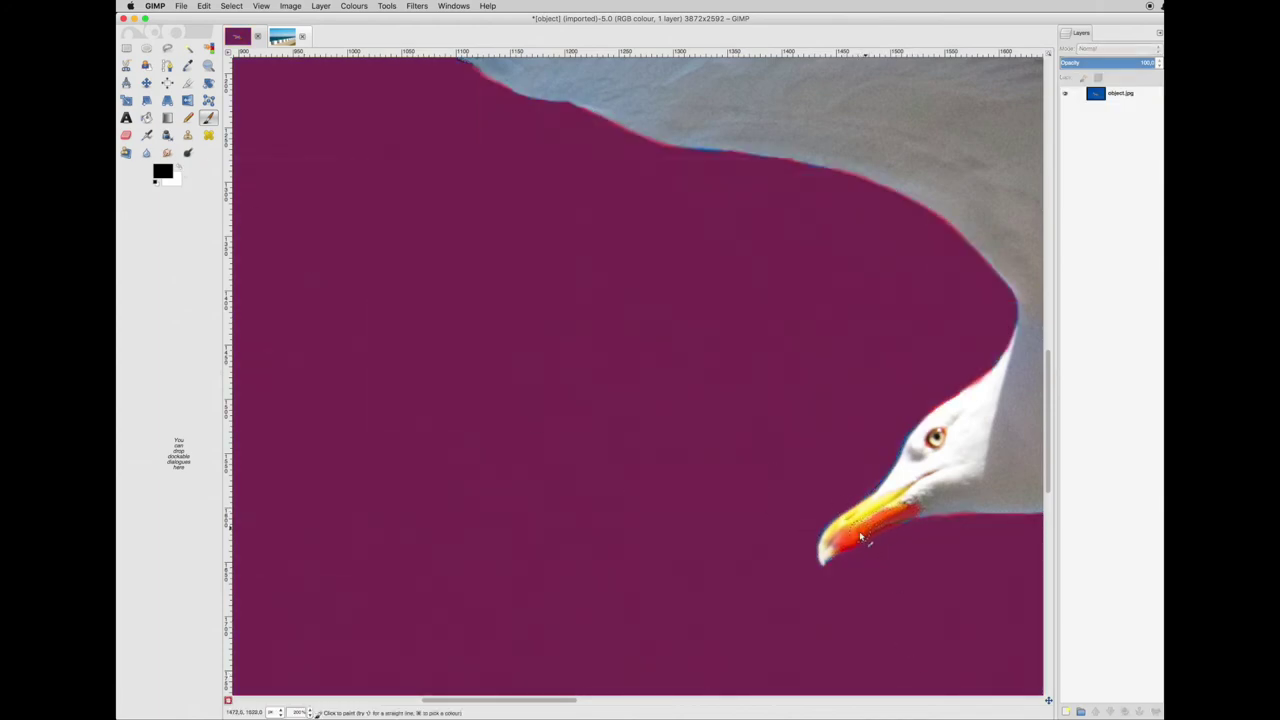
{"action": "key", "text": "x"}
{"action": "left_click_drag", "start_coordinate": [906, 511], "coordinate": [836, 543]}
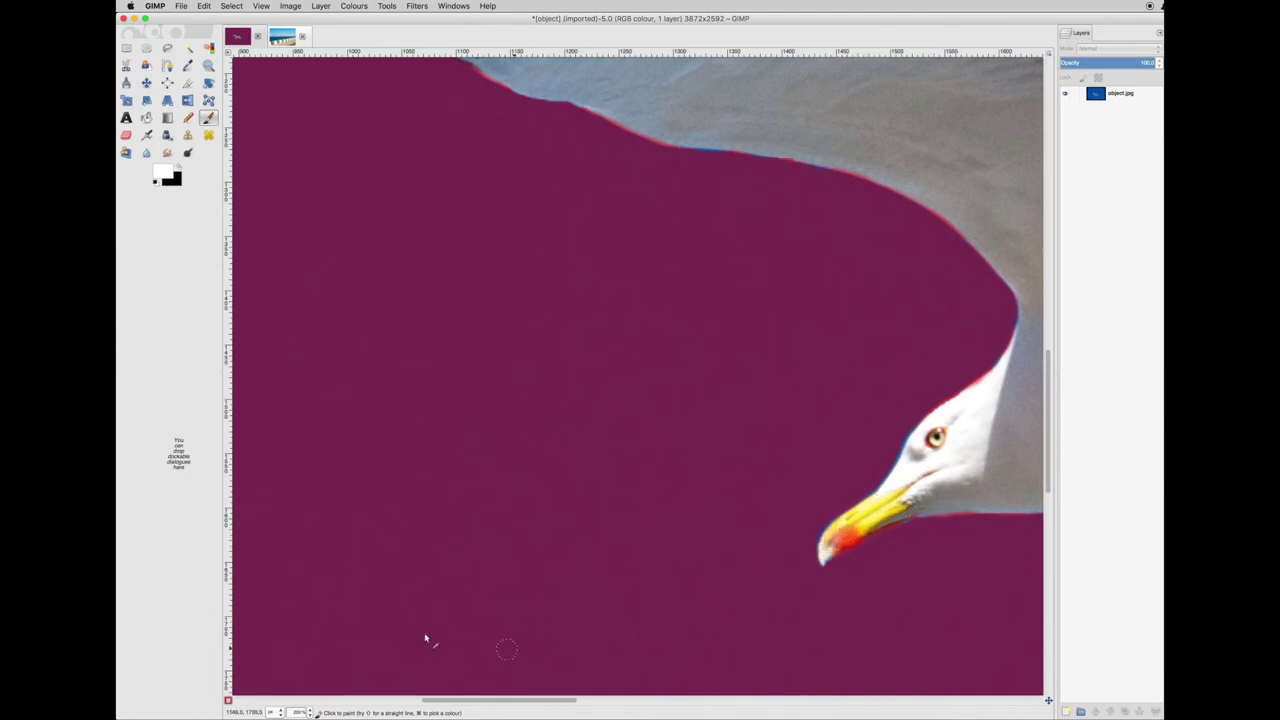
{"action": "key", "text": "shift+q"}
{"action": "key", "text": "shift+q"}
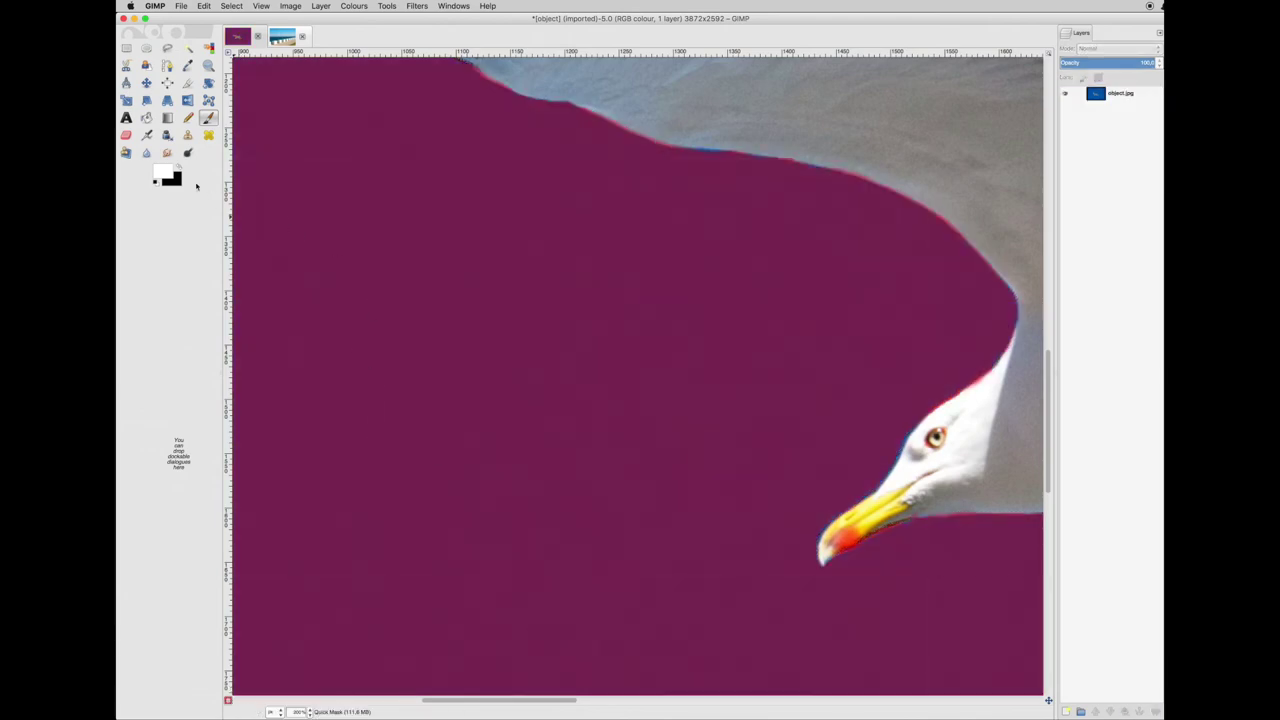
{"action": "key", "text": "x"}
{"action": "left_click_drag", "start_coordinate": [916, 418], "coordinate": [862, 508]}
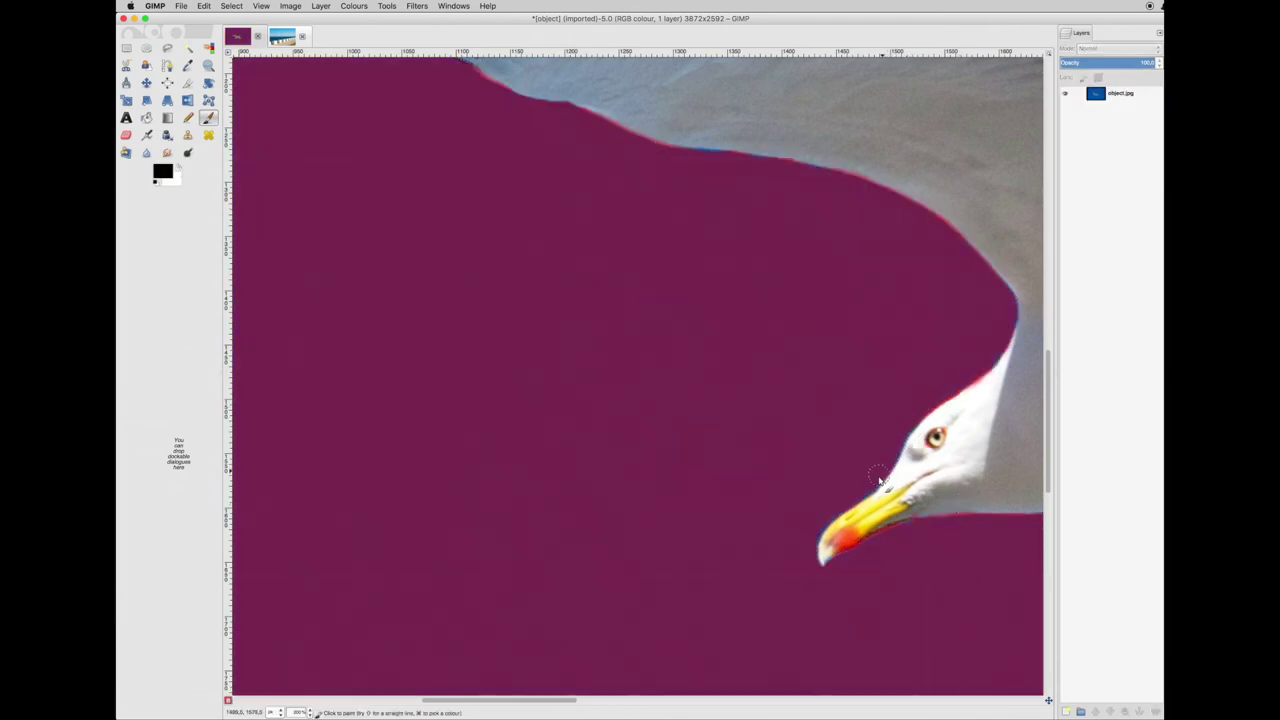
{"action": "left_click", "coordinate": [228, 701]}
{"action": "left_click", "coordinate": [228, 701]}
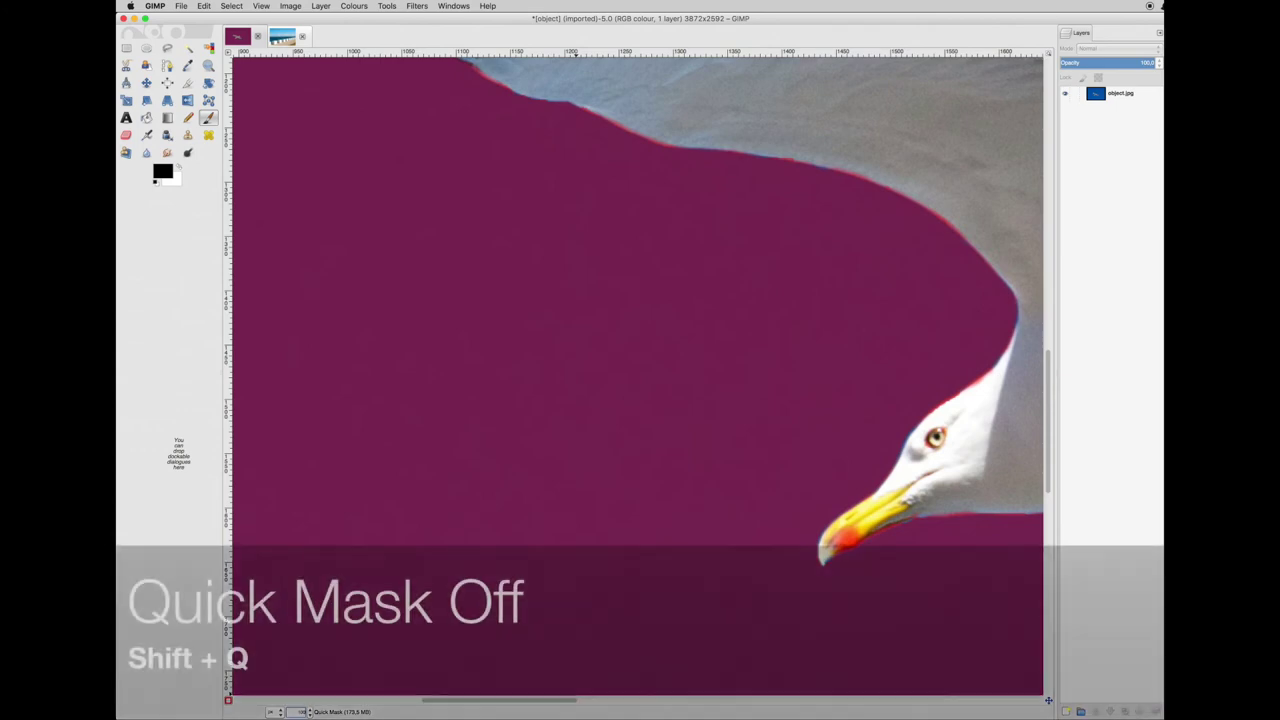
- Zoom out and turn Quick Mask off to get the refined gull selection
{"action": "key", "text": "minus"}
{"action": "scroll", "coordinate": [638, 300], "scroll_direction": "right", "scroll_amount": 5}
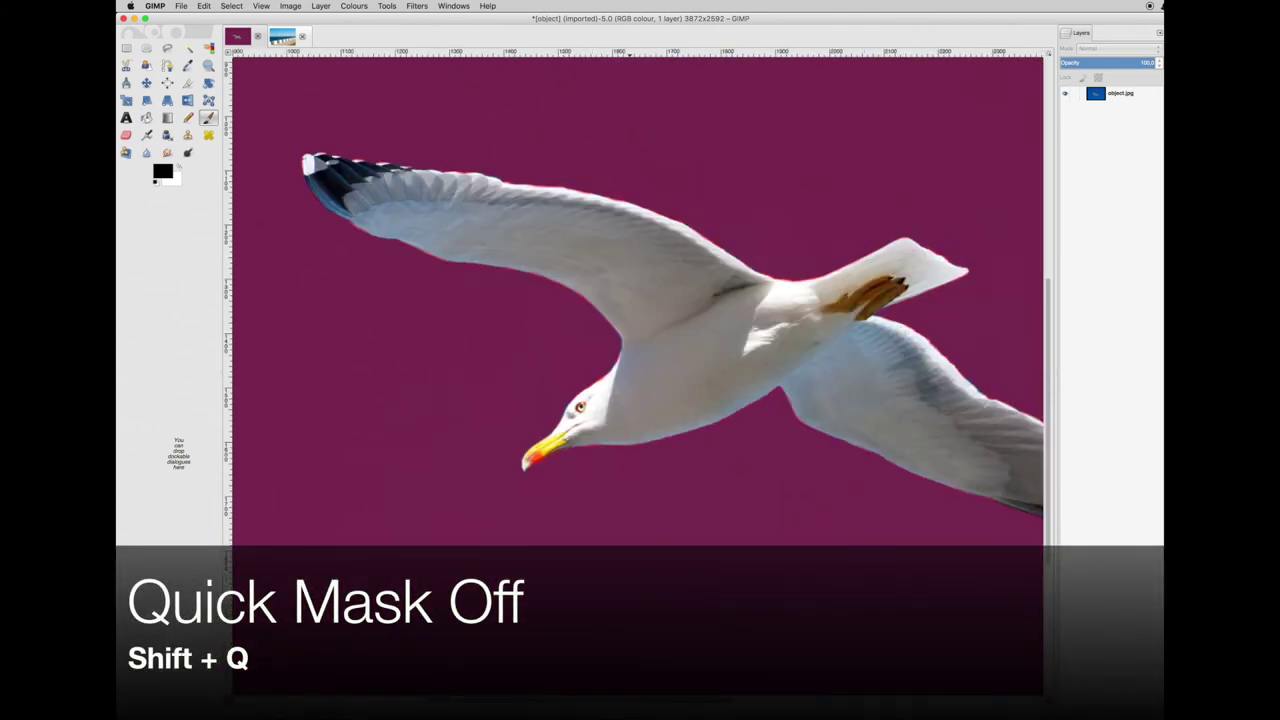
{"action": "scroll", "coordinate": [638, 300], "scroll_direction": "right", "scroll_amount": 3}
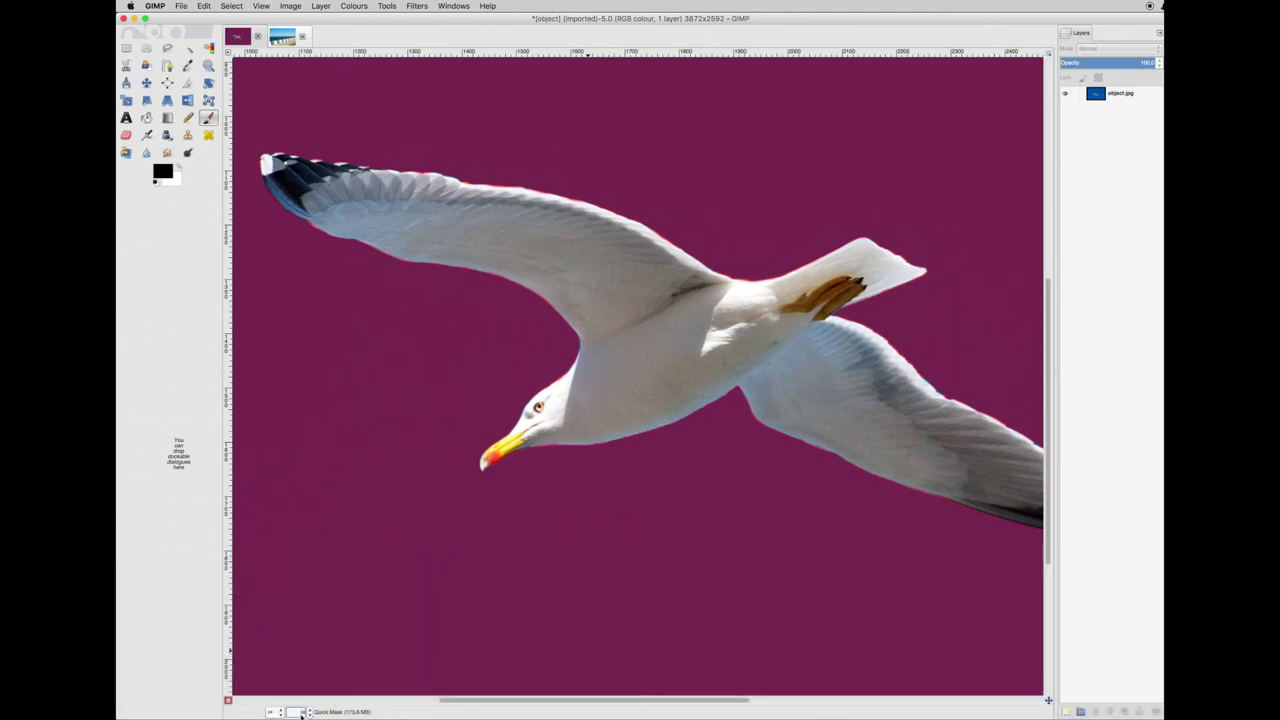
{"action": "scroll", "coordinate": [301, 714], "scroll_direction": "down", "scroll_amount": 2}
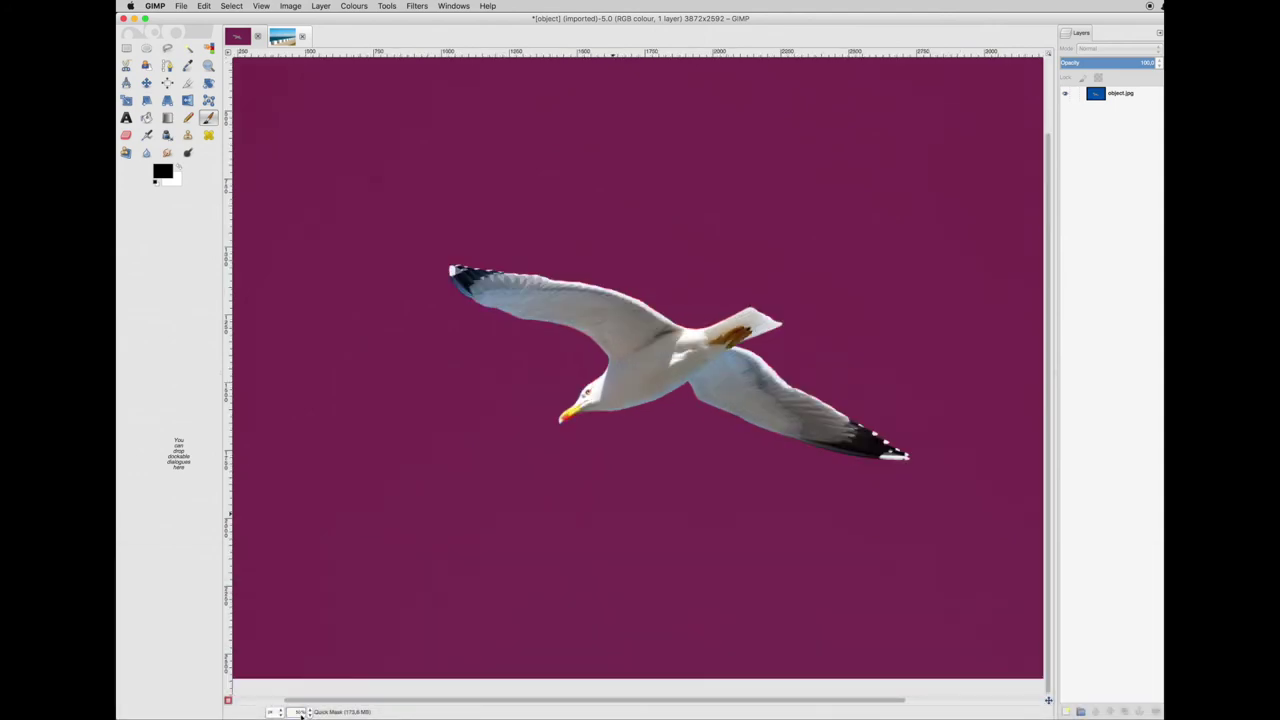
{"action": "left_click", "coordinate": [228, 700]}
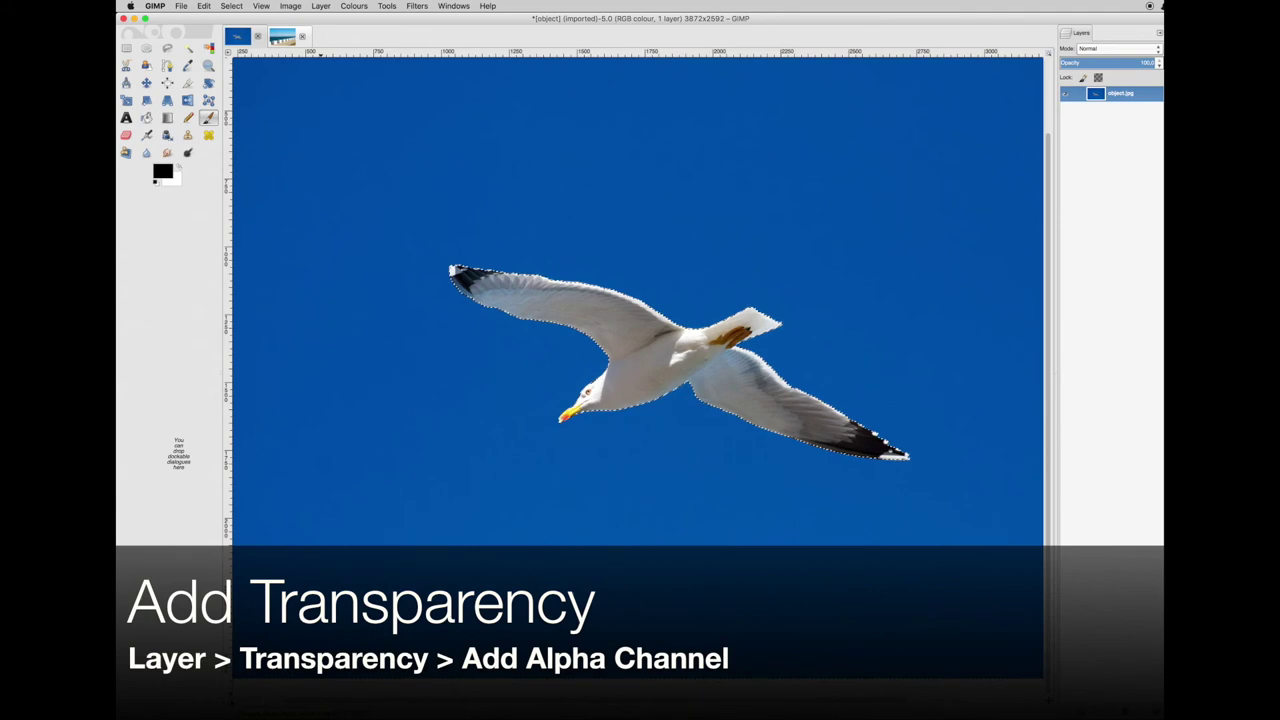
- Add an alpha channel to the gull layer and invert the selection to the sky
{"action": "left_click", "coordinate": [321, 6]}
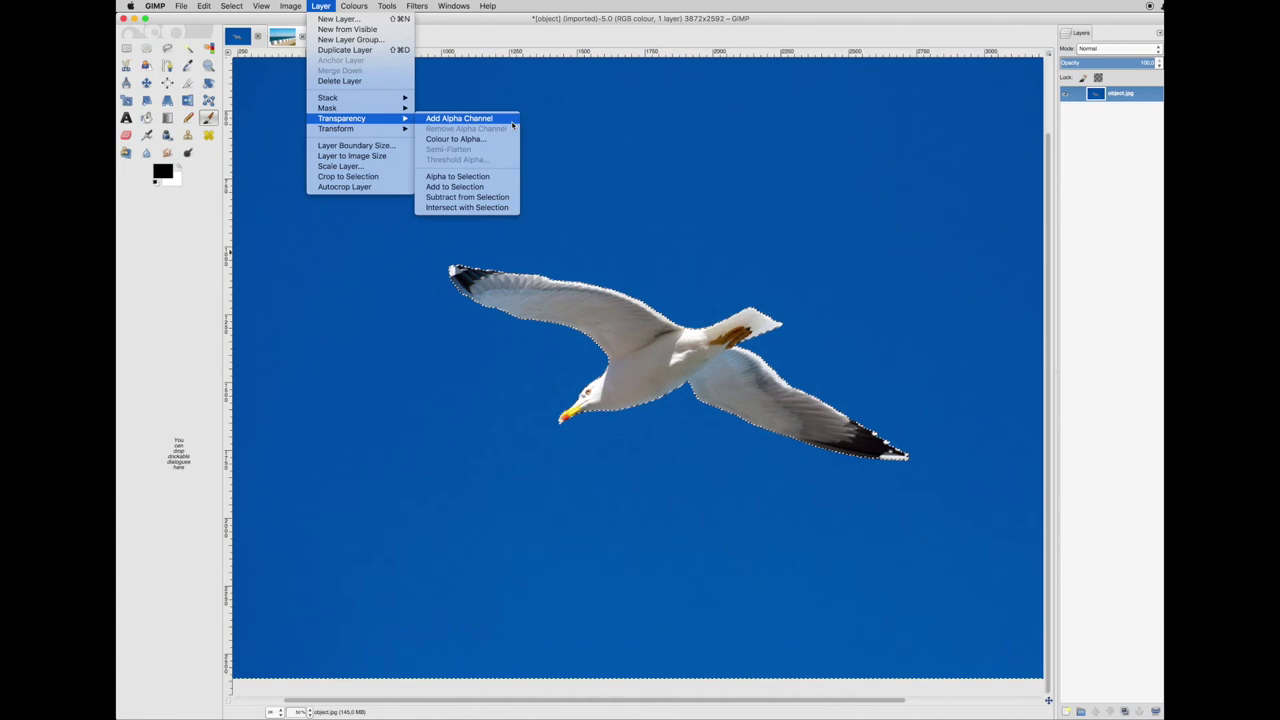
{"action": "left_click", "coordinate": [512, 124]}
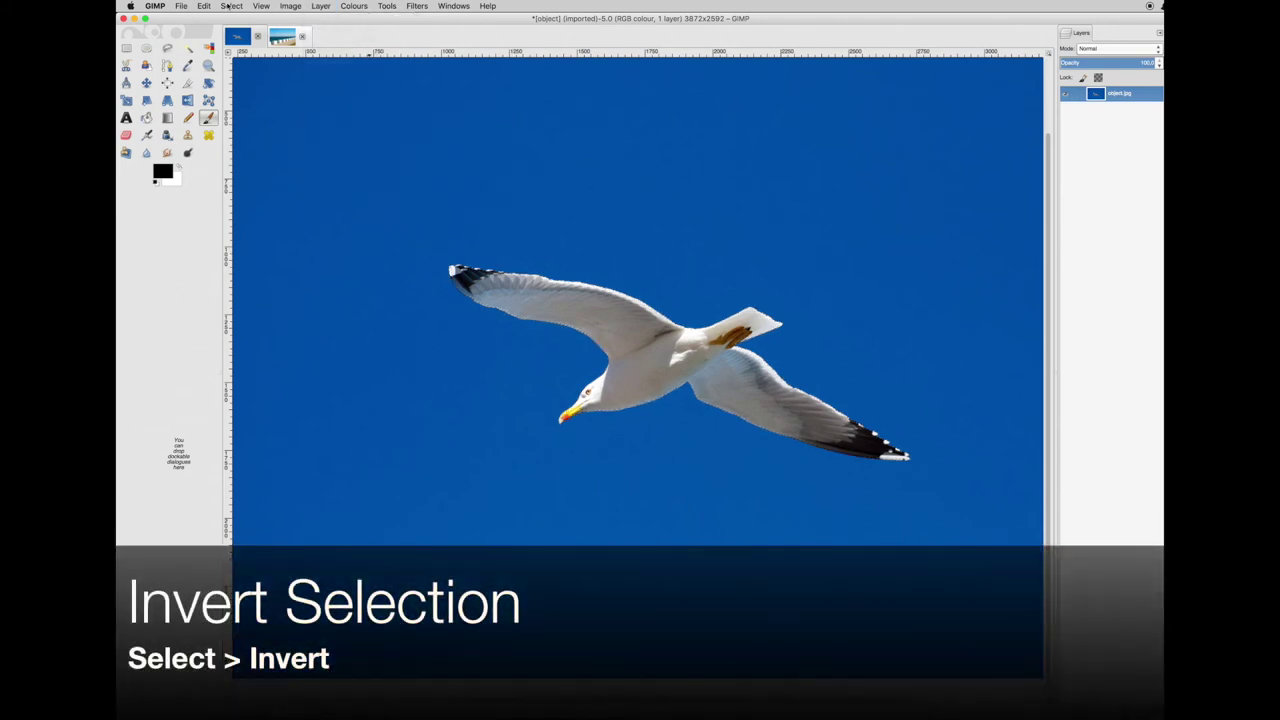
{"action": "left_click", "coordinate": [229, 6]}
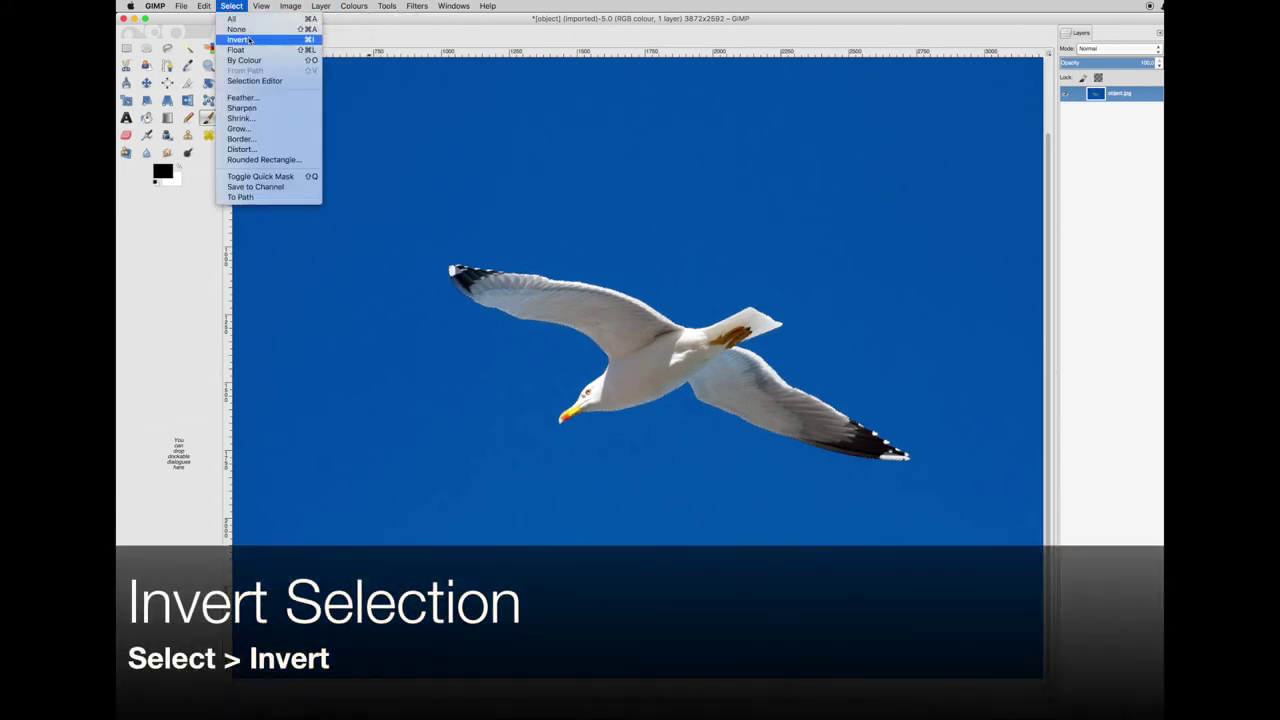
{"action": "left_click", "coordinate": [249, 40]}
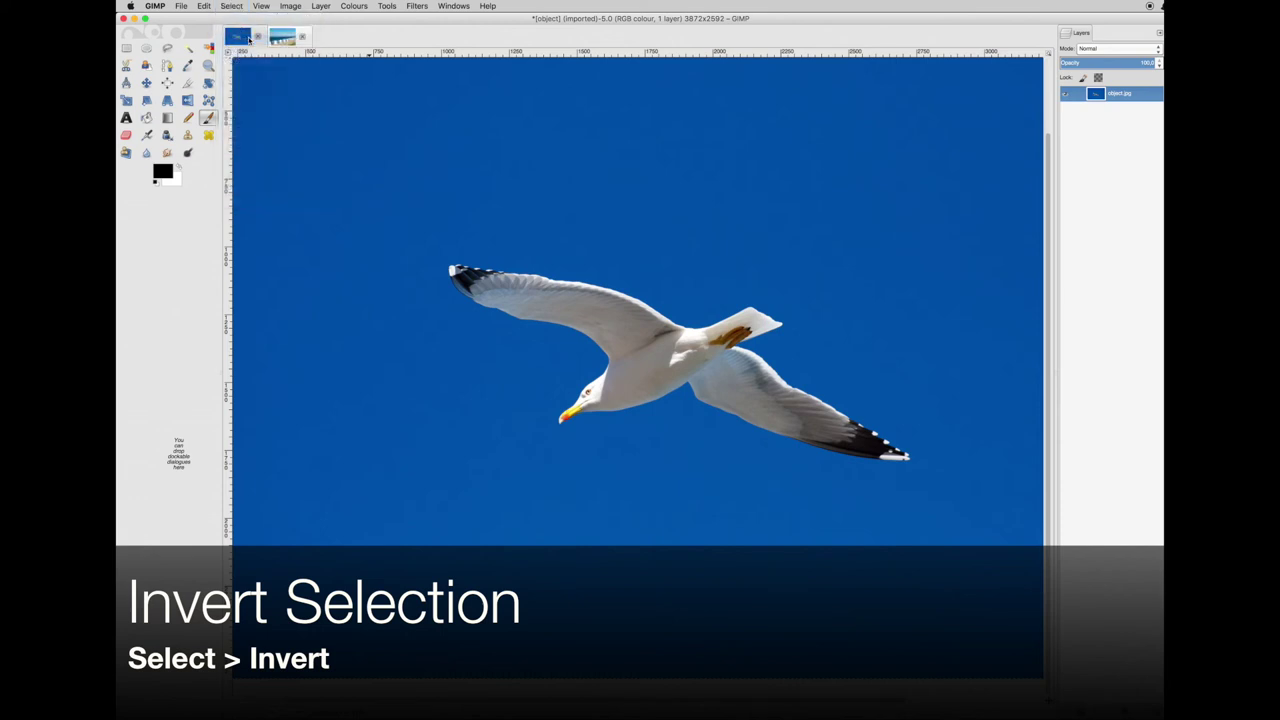
{"action": "left_click", "coordinate": [204, 6]}
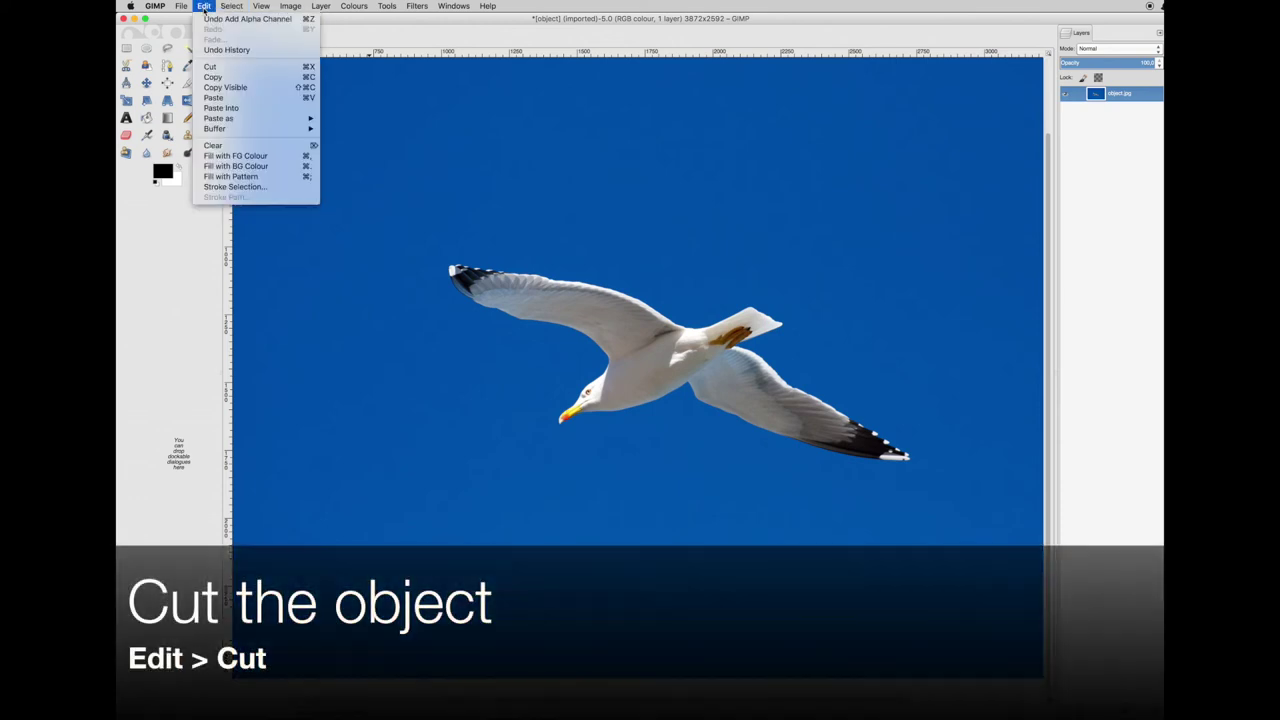
- Cut the sky away to transparency and crop the image closely around the seagull
{"action": "left_click", "coordinate": [279, 70]}
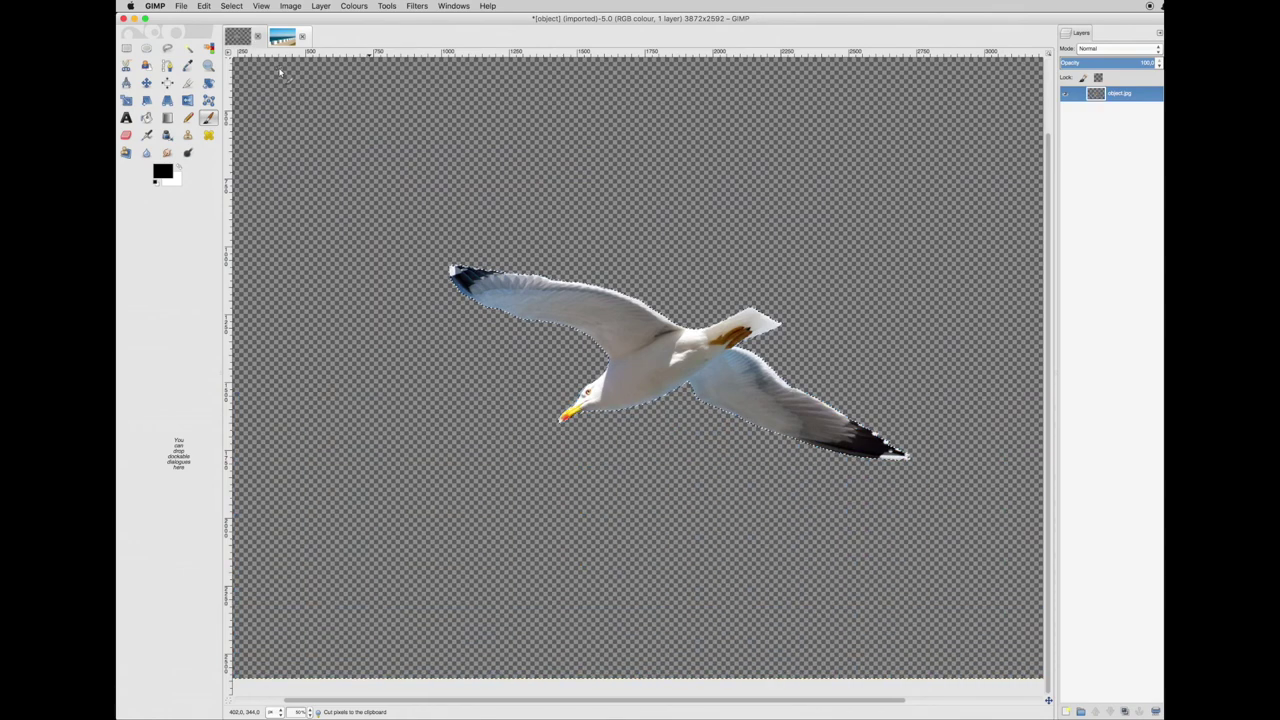
{"action": "left_click", "coordinate": [187, 83]}
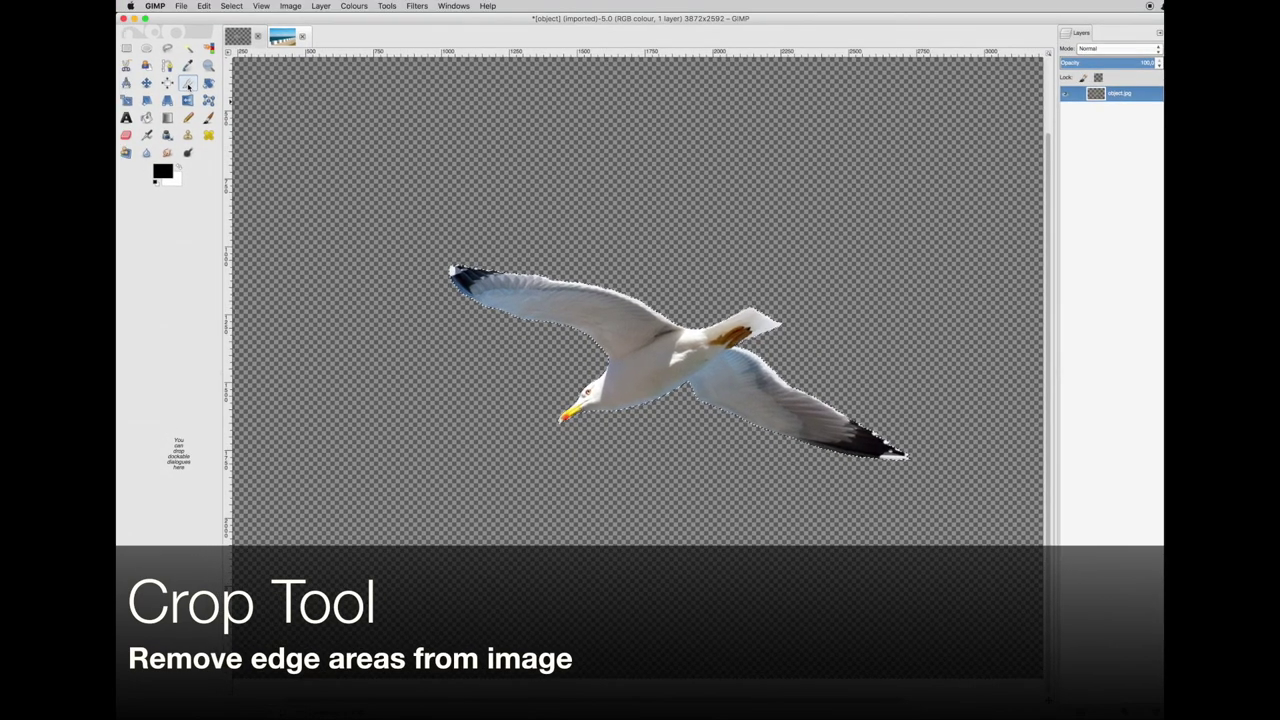
{"action": "left_click", "coordinate": [188, 86]}
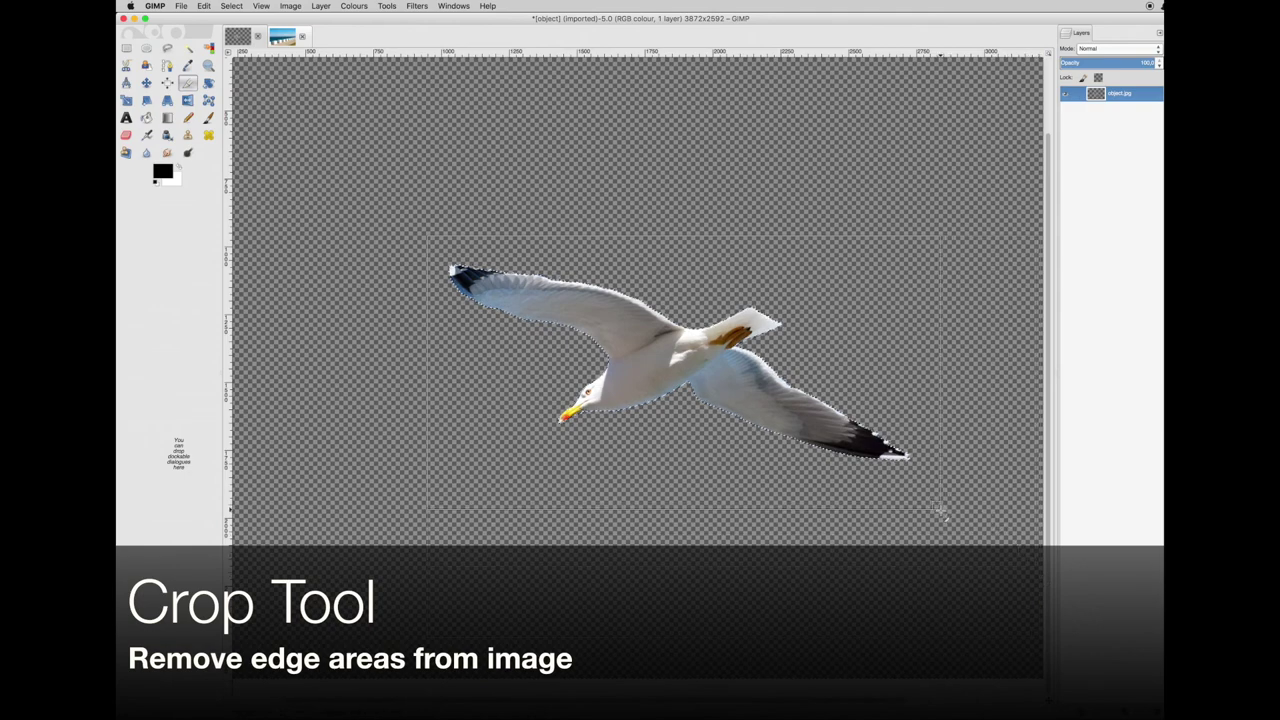
{"action": "left_click_drag", "start_coordinate": [940, 511], "coordinate": [940, 508]}
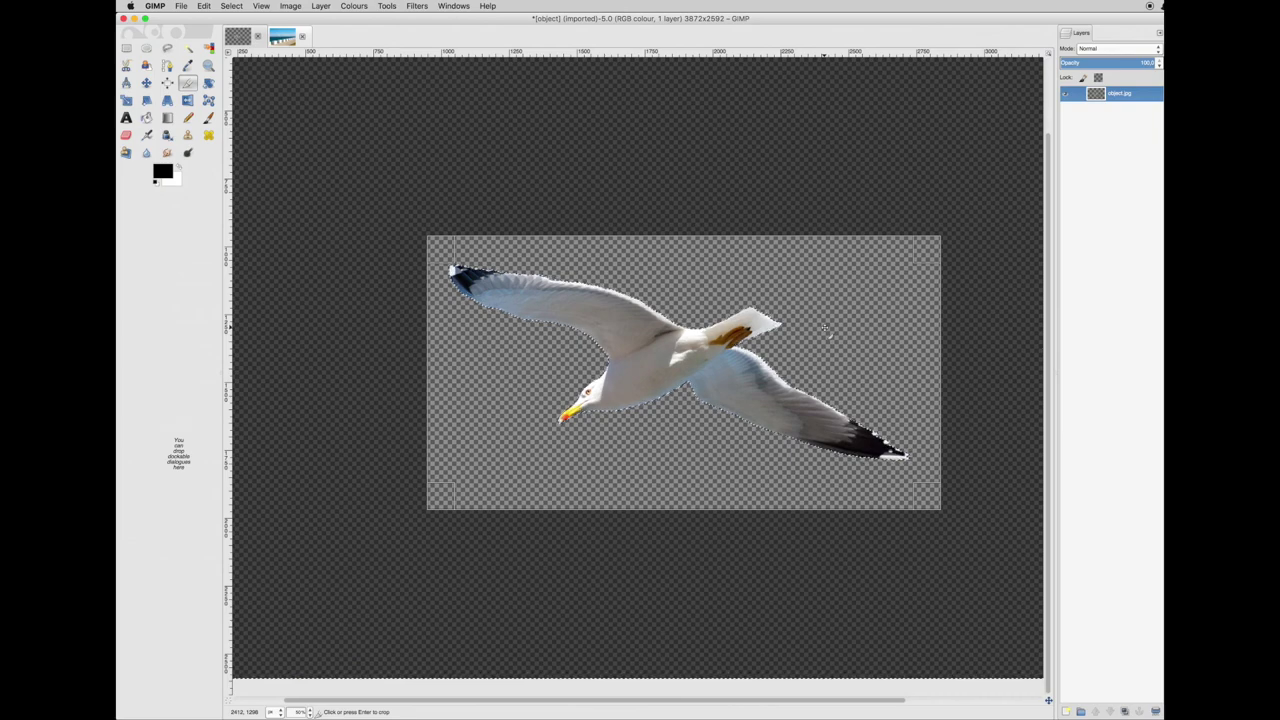
{"action": "key", "text": "Return"}
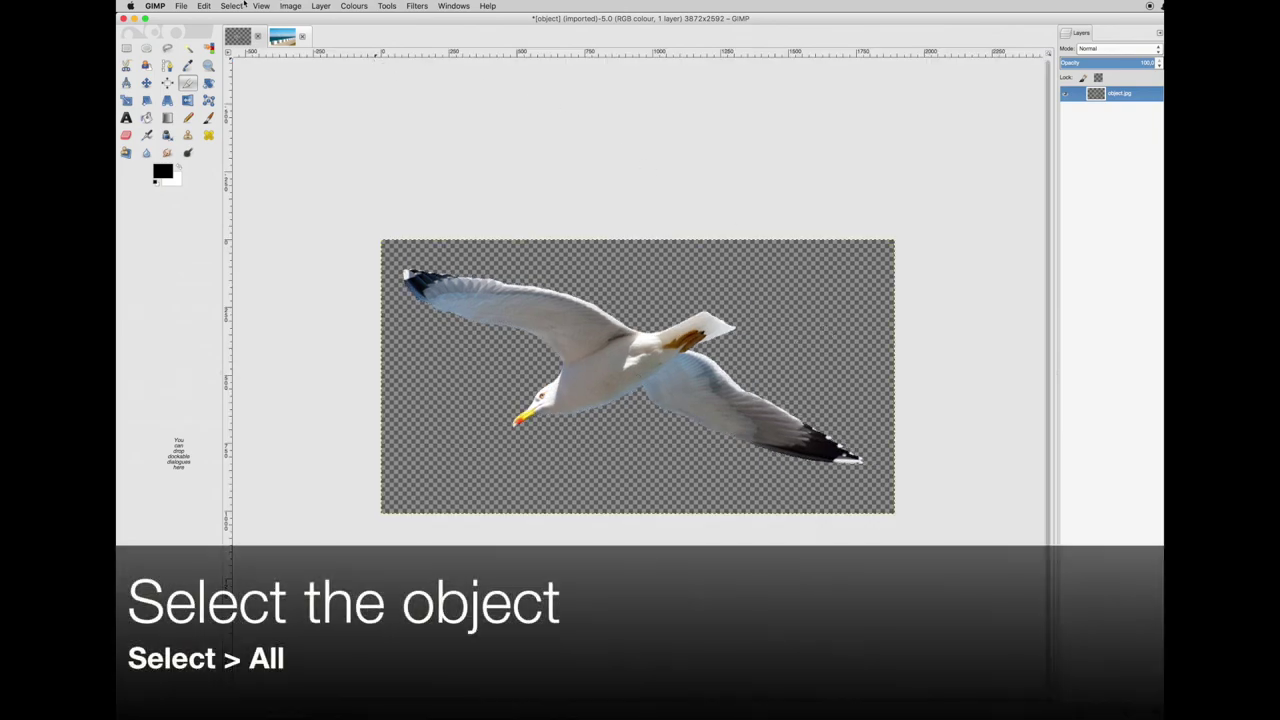
- Select all of the cropped seagull image and copy it
{"action": "left_click", "coordinate": [231, 6]}
{"action": "left_click", "coordinate": [241, 19]}
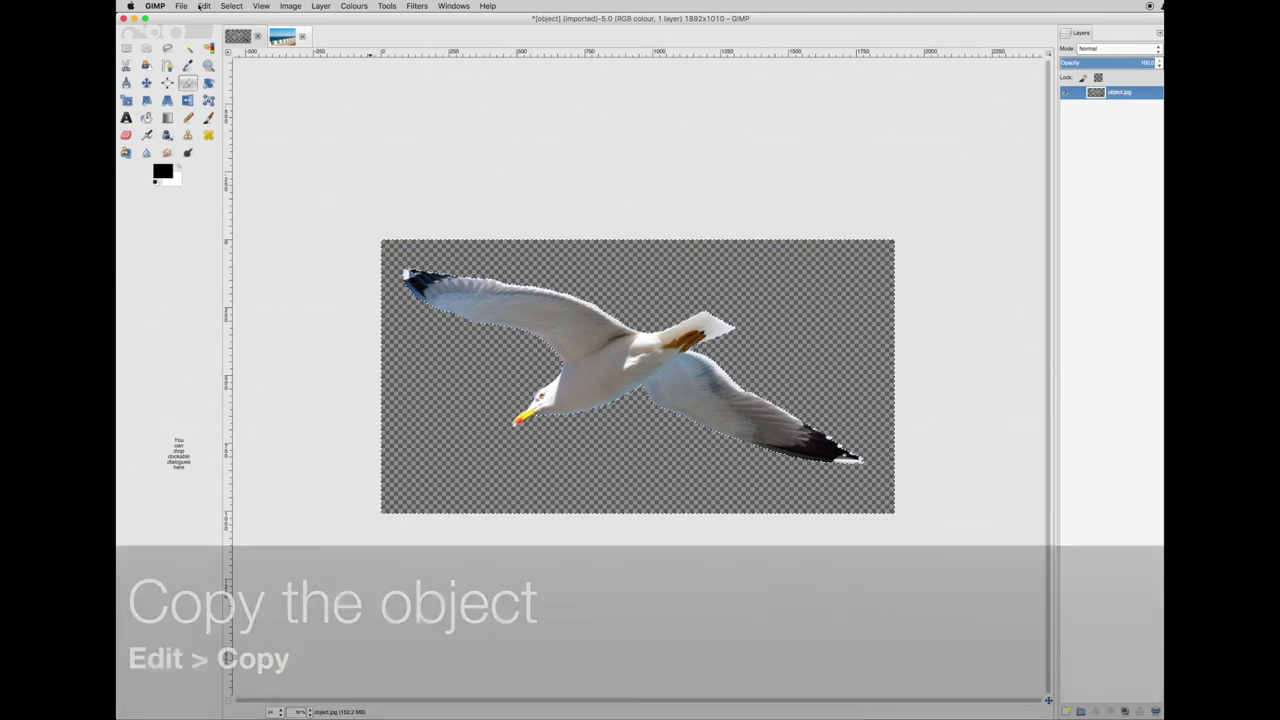
{"action": "left_click", "coordinate": [203, 6]}
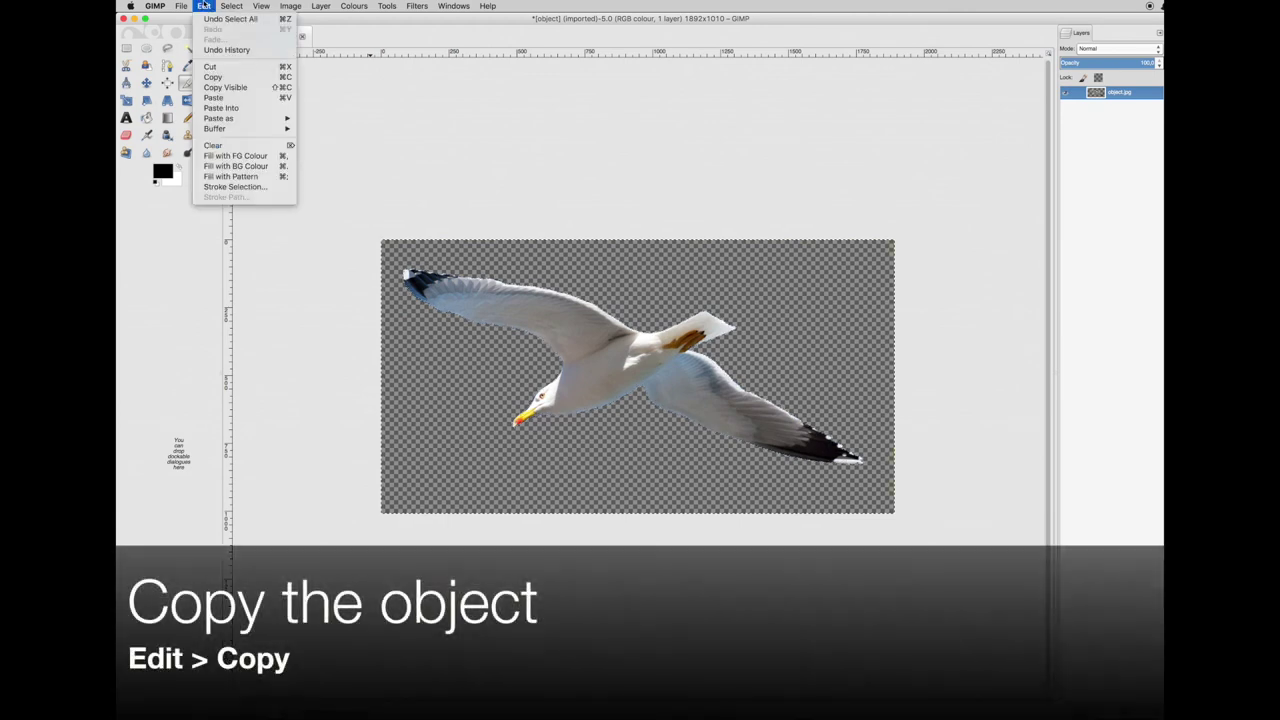
{"action": "left_click", "coordinate": [229, 77]}
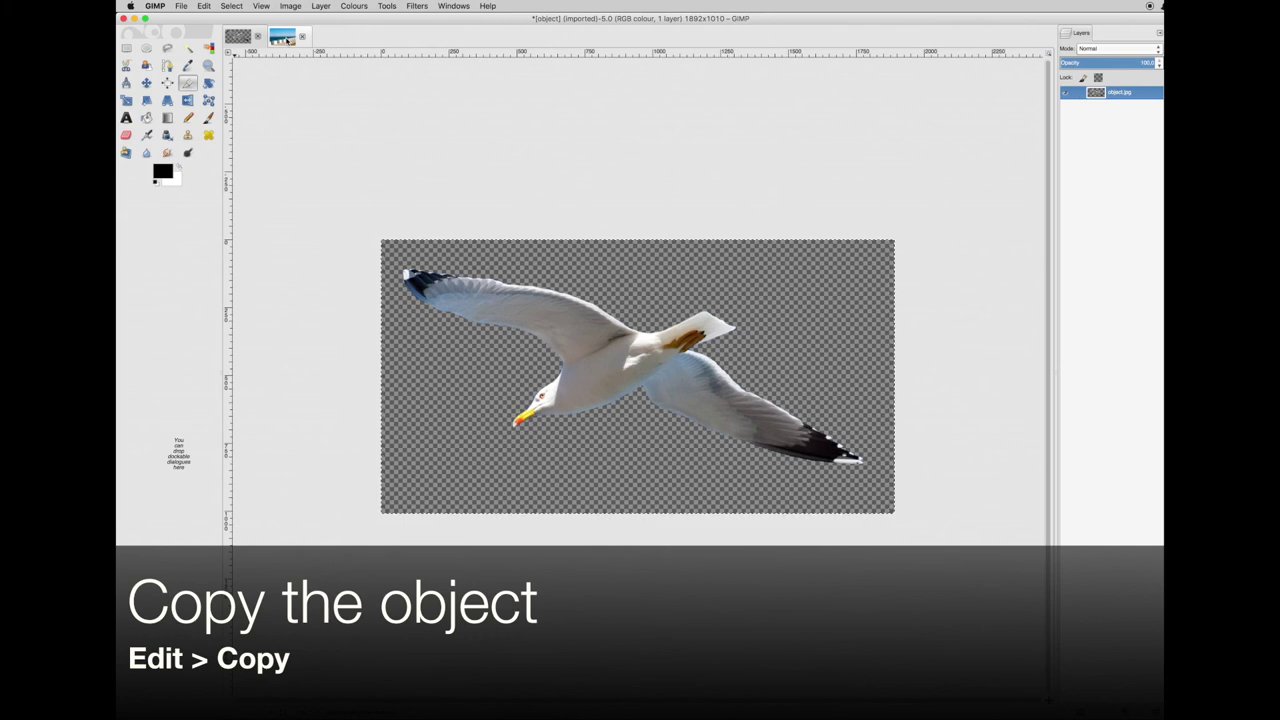
- Paste the seagull into the seaside promenade photo as a new layer
{"action": "left_click", "coordinate": [285, 38]}
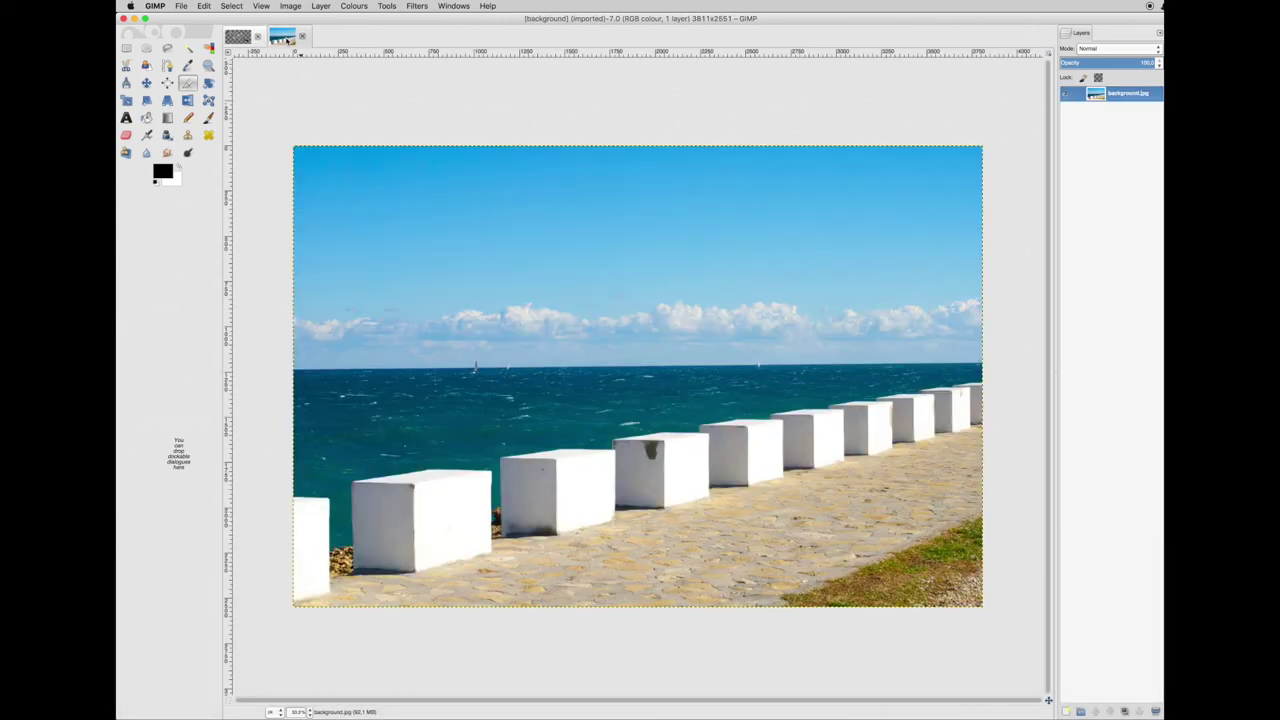
{"action": "left_click", "coordinate": [205, 6]}
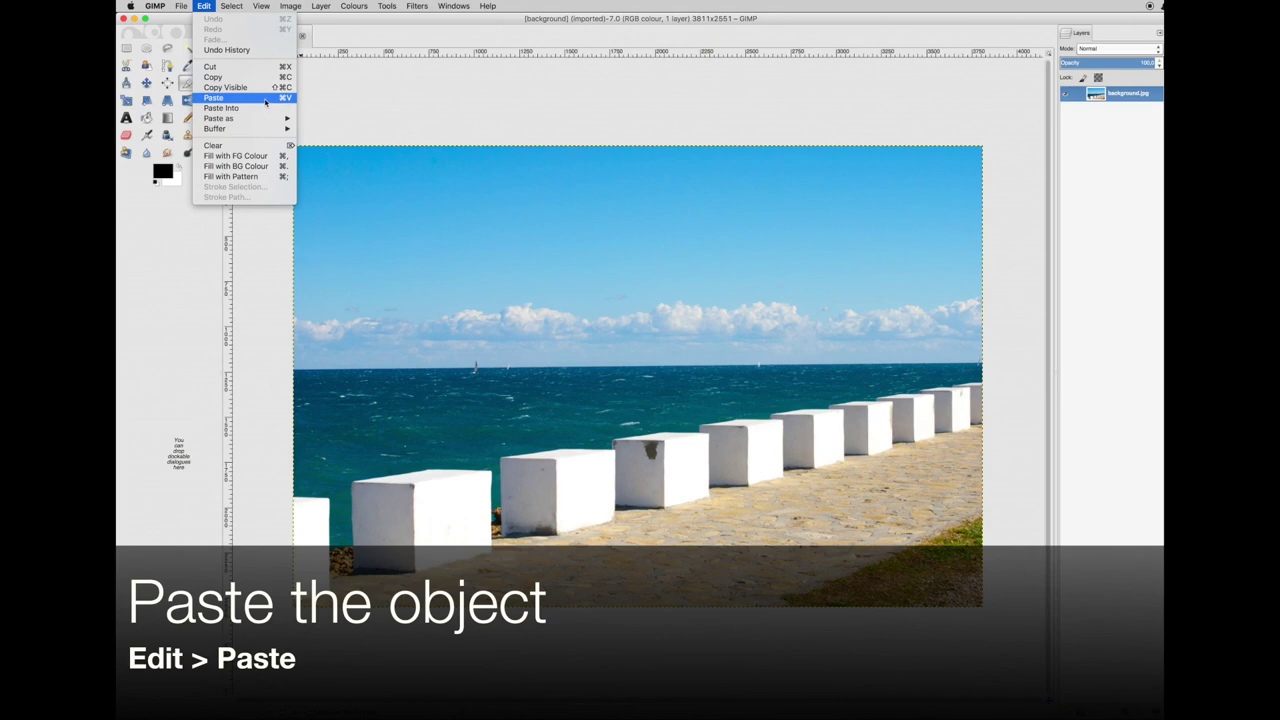
{"action": "left_click", "coordinate": [265, 99]}
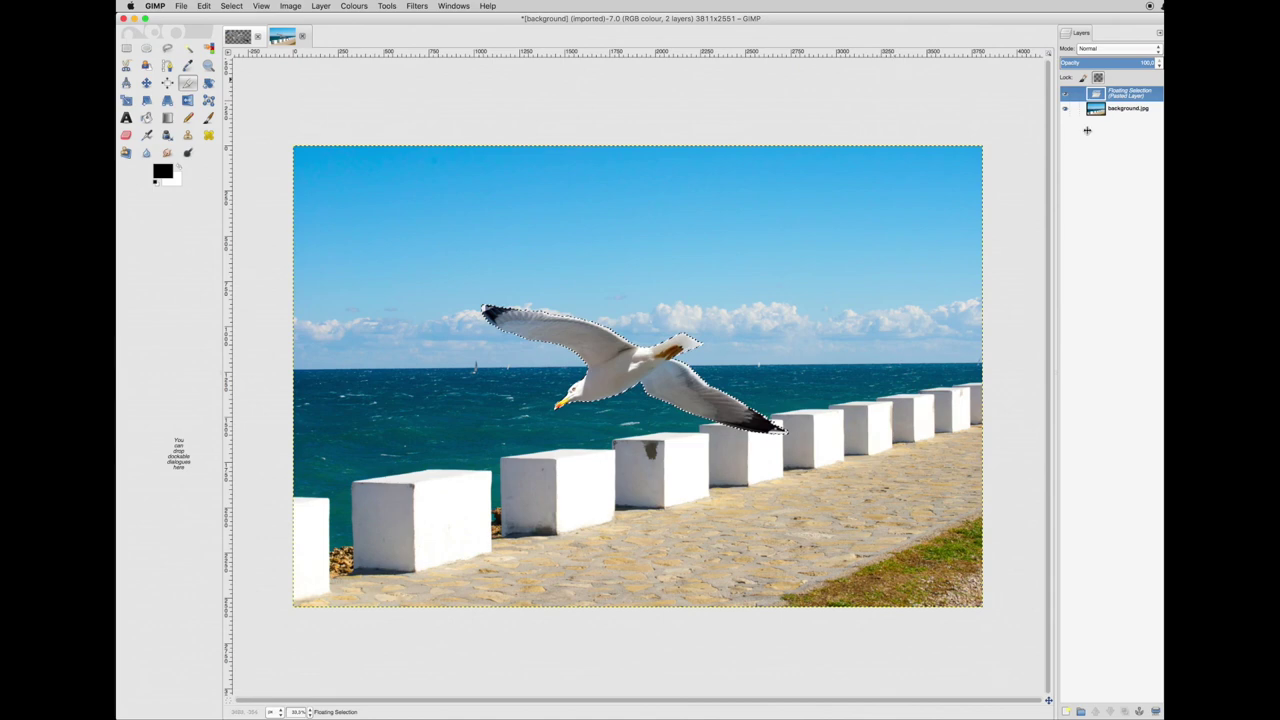
{"action": "key", "text": "shift+ctrl+n"}
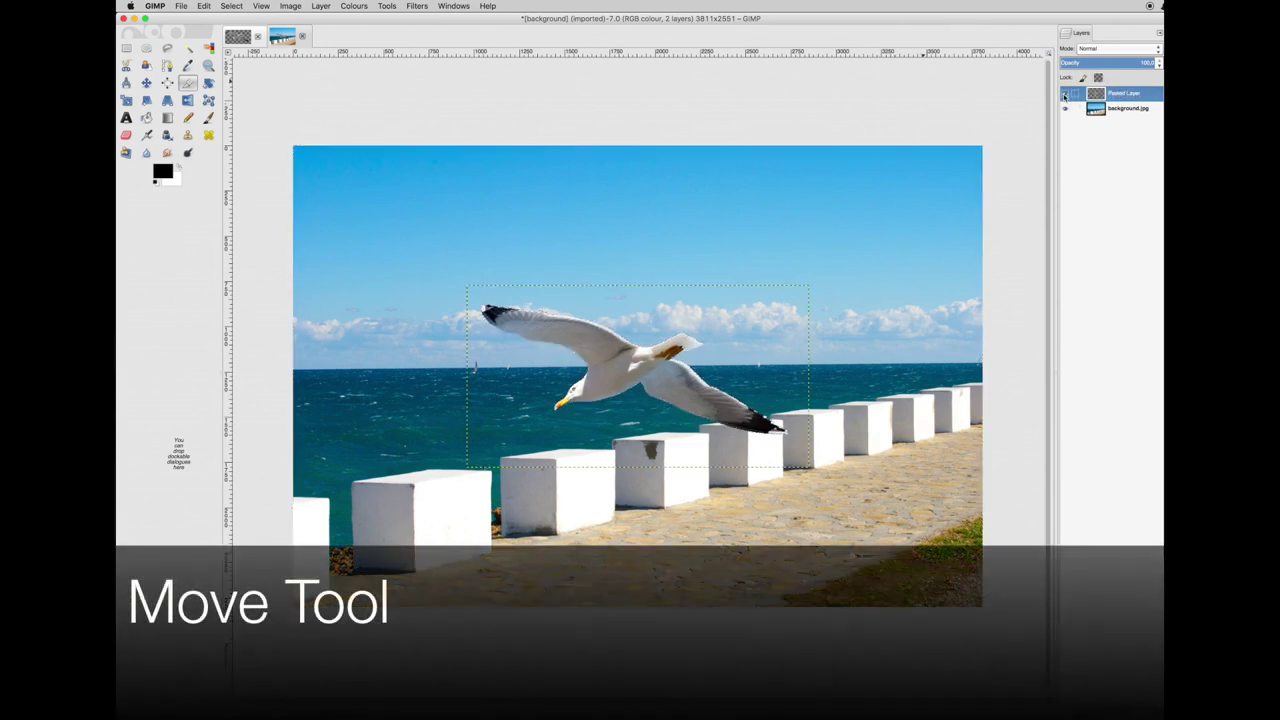
- Move the gull up over the sky and scale it down to about 1834×979 px
{"action": "key", "text": "m"}
{"action": "left_click_drag", "start_coordinate": [628, 364], "coordinate": [591, 311]}
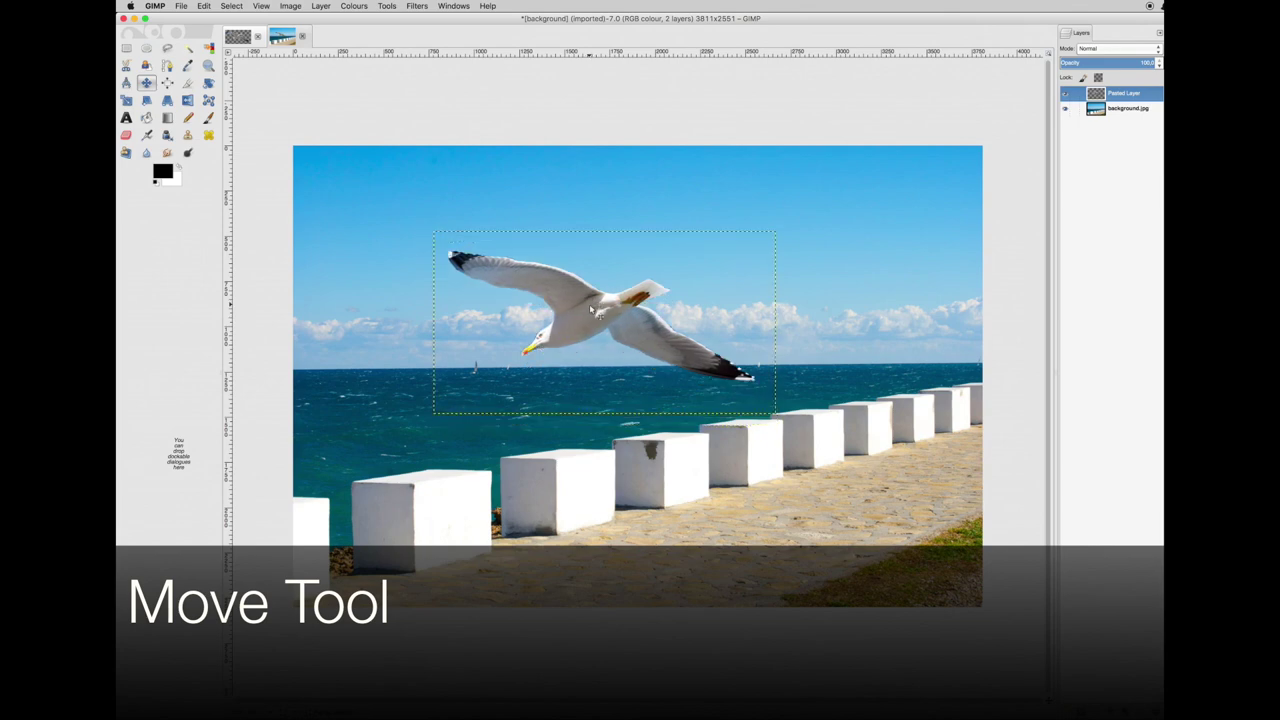
{"action": "key", "text": "shift+s"}
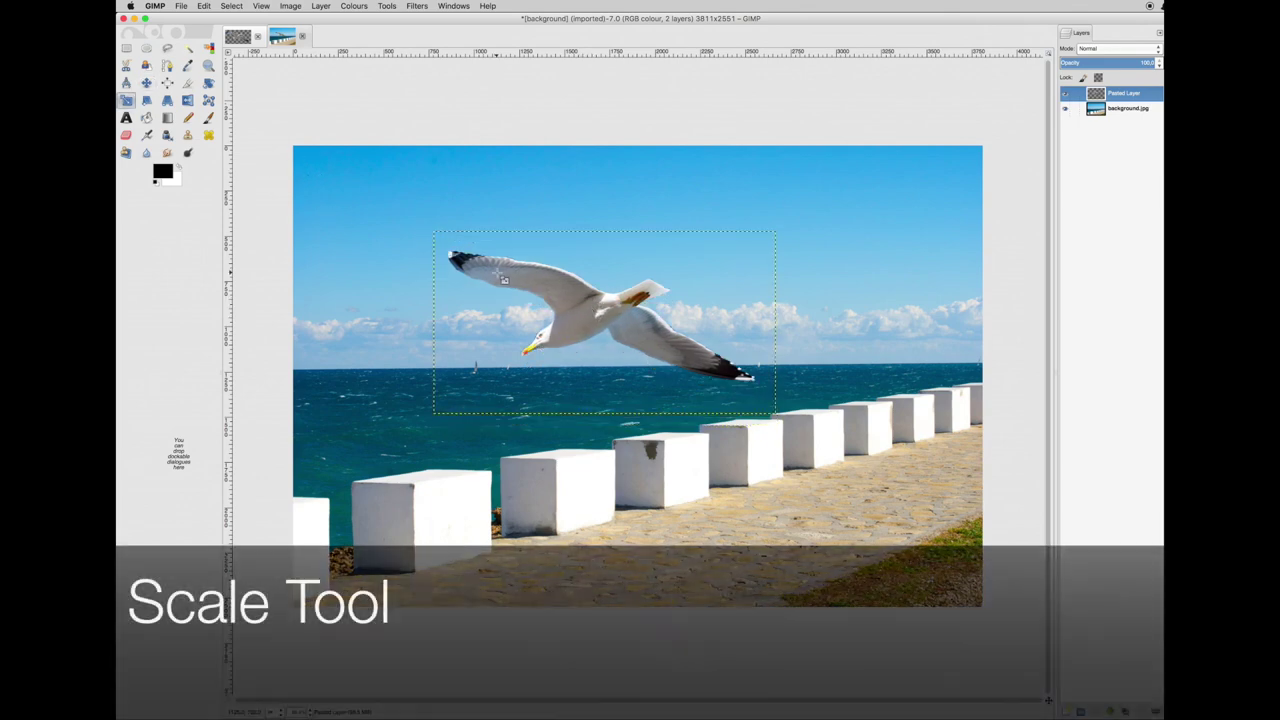
{"action": "left_click", "coordinate": [505, 281]}
{"action": "left_click_drag", "start_coordinate": [1018, 485], "coordinate": [924, 449]}
{"action": "left_click", "coordinate": [900, 468]}
{"action": "left_click", "coordinate": [900, 468]}
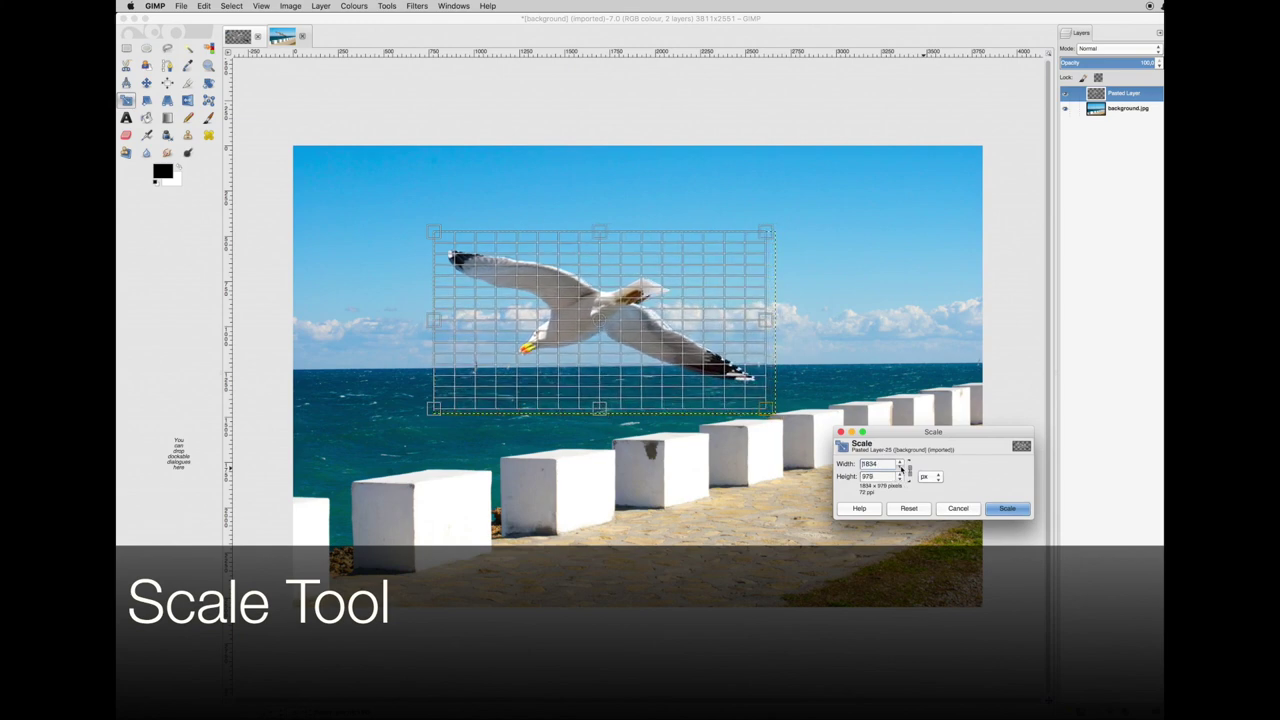
{"action": "left_click", "coordinate": [1007, 508]}
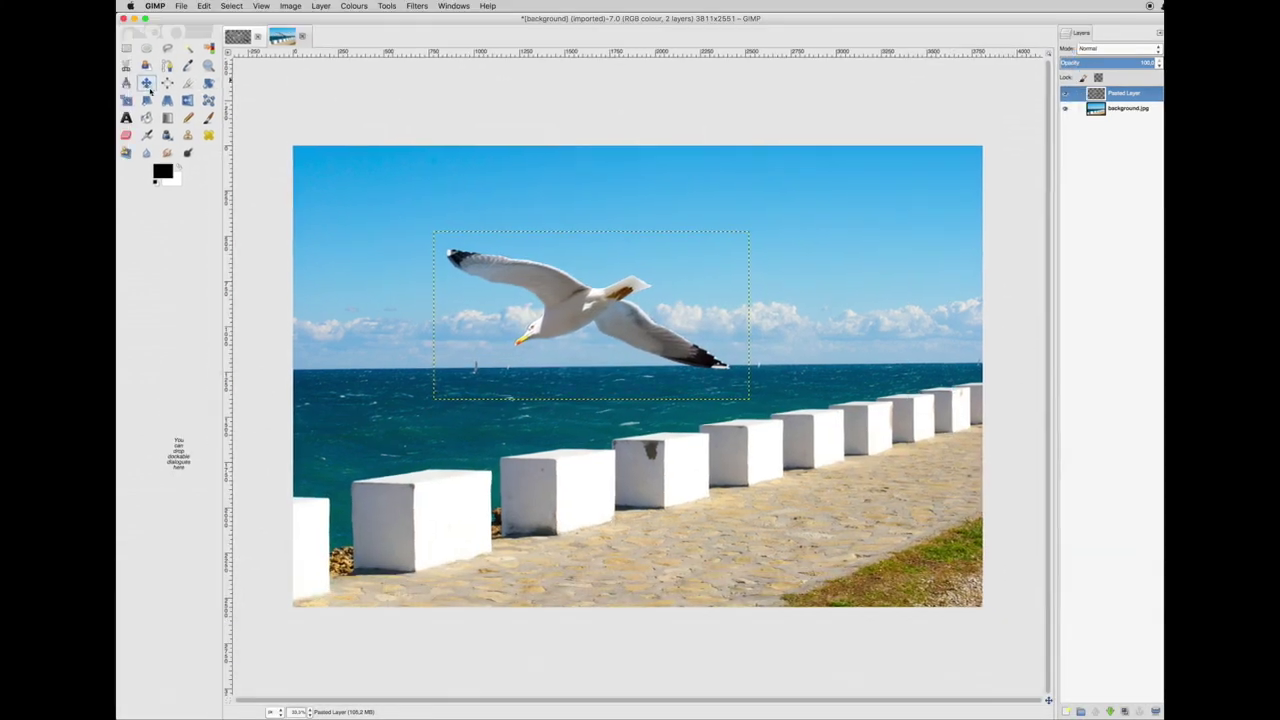
- Reposition the gull just above the horizon and make the background photo active
{"action": "key", "text": "m"}
{"action": "left_click_drag", "start_coordinate": [563, 290], "coordinate": [595, 305]}
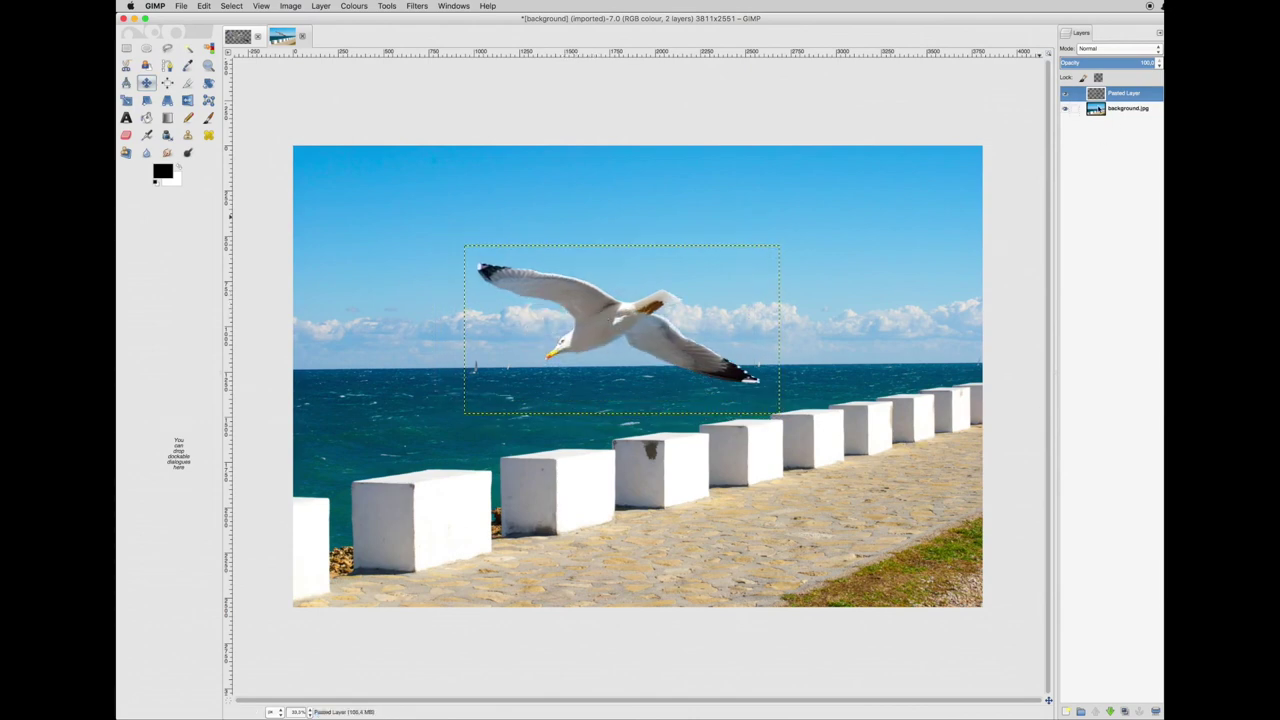
{"action": "left_click", "coordinate": [1099, 108]}
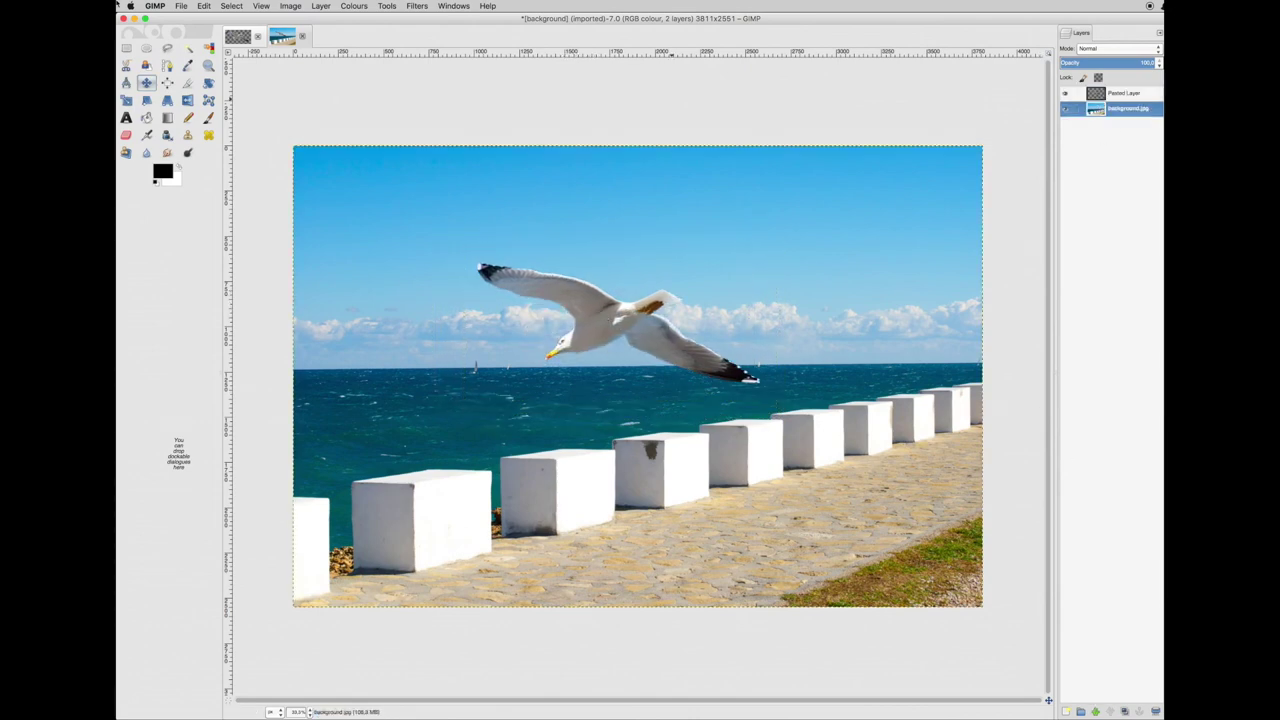